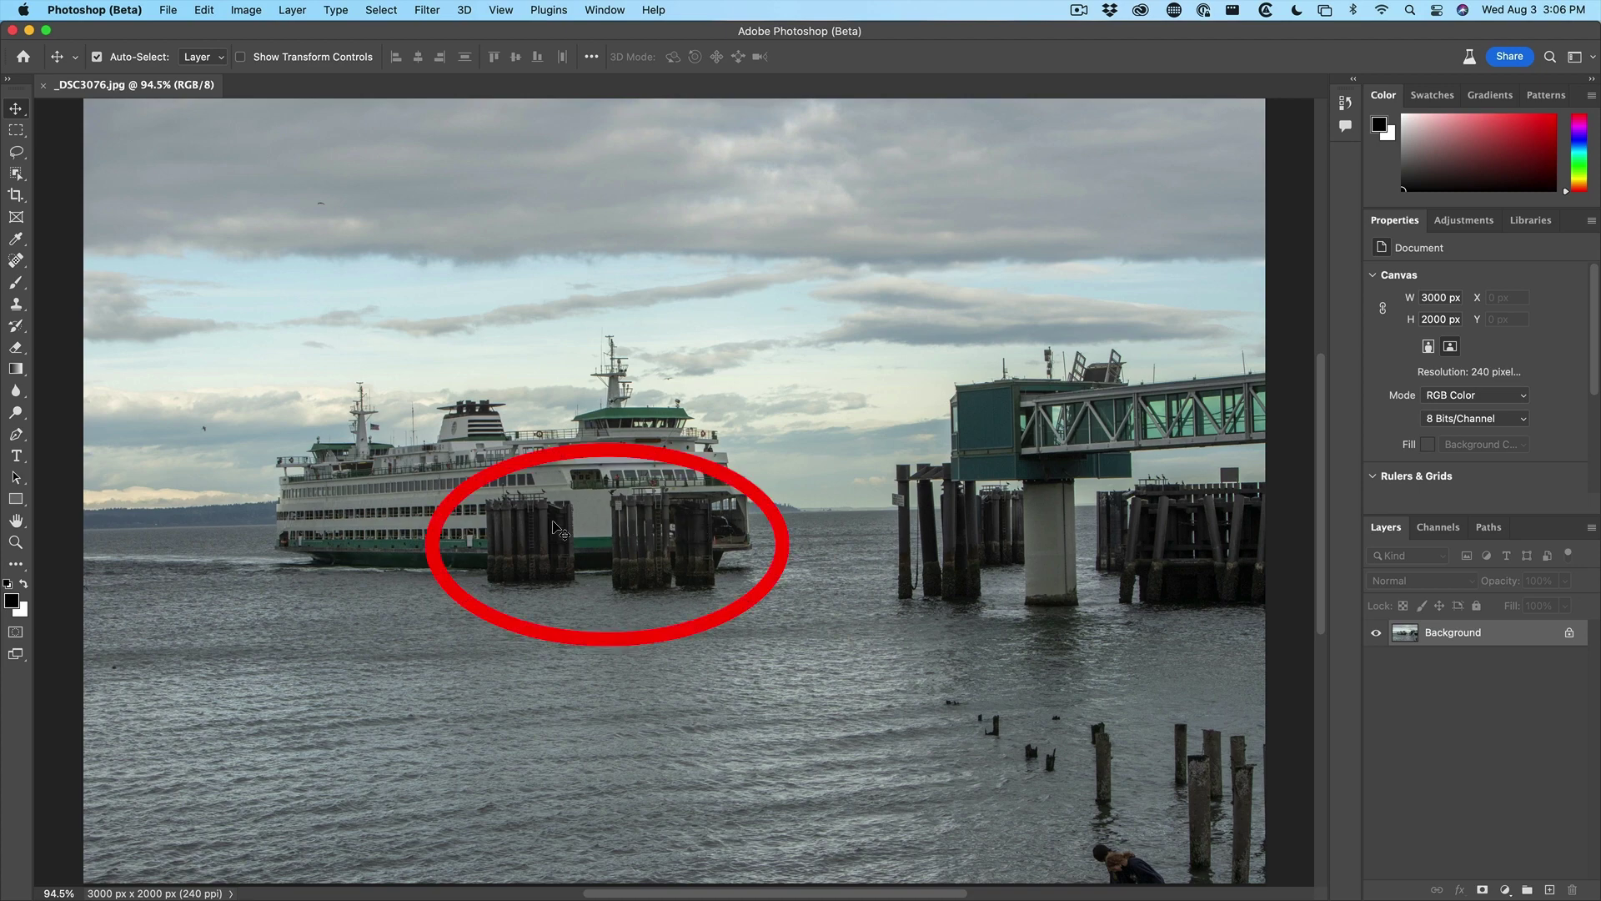
# Pick the Rectangular Marquee tool on the _DSC3076.jpg ferry photo
pyautogui.click(30, 133)
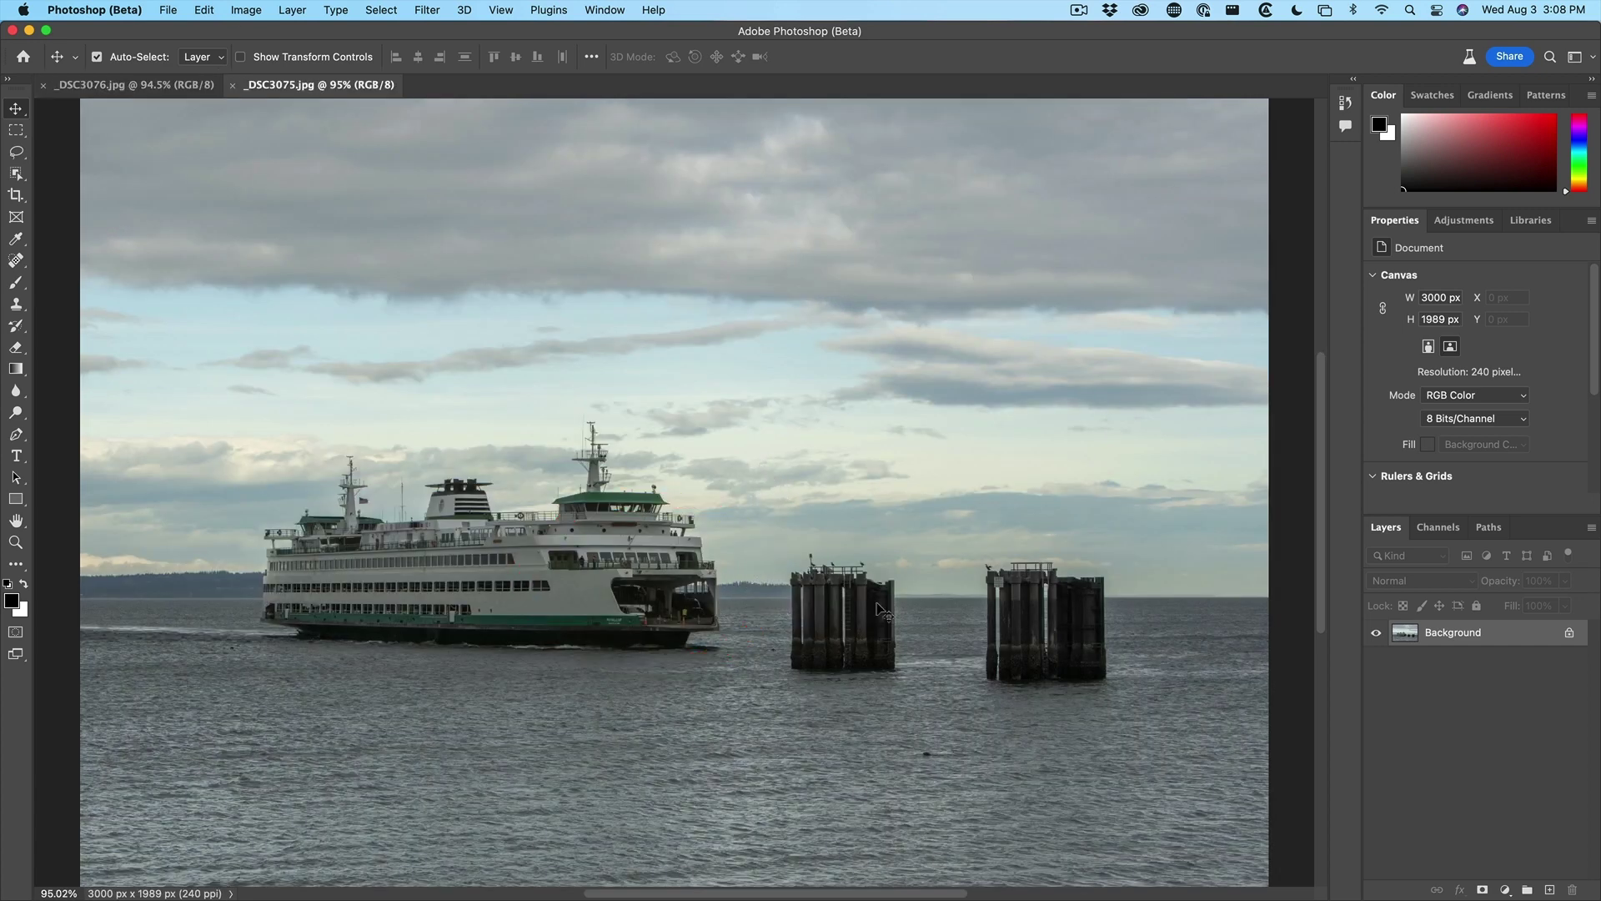
# Make _DSC3076.jpg the active document again, leaving _DSC3075.jpg open alongside
pyautogui.click(200, 83)
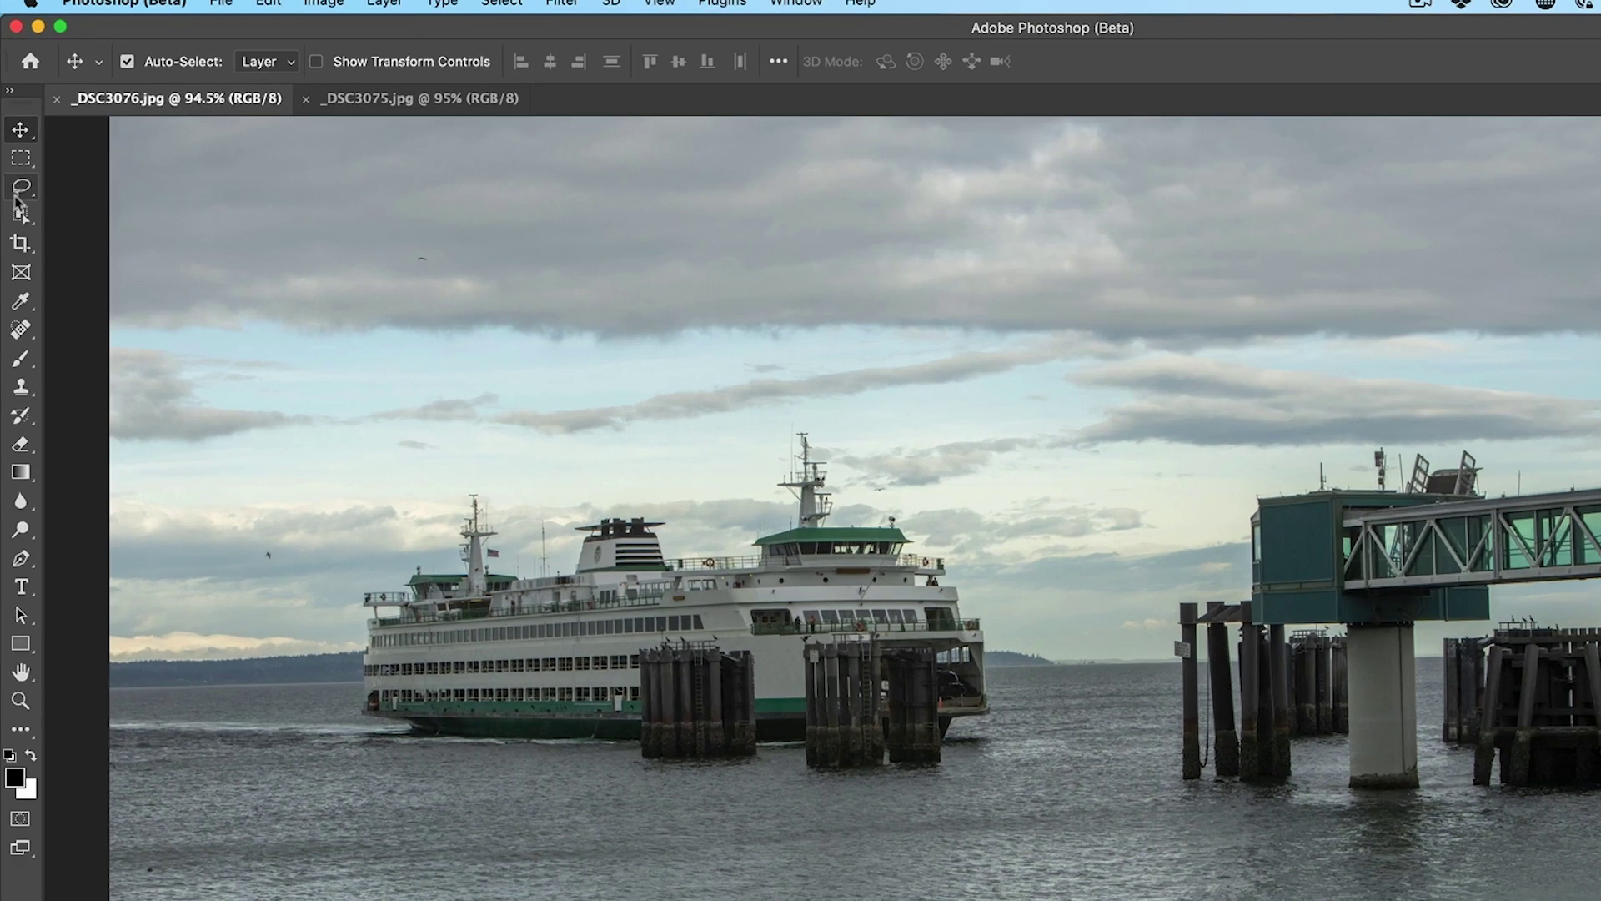
# Switch to the Object Selection tool and expand the pilings selection slightly outward
pyautogui.moveTo(15, 173); pyautogui.dragTo(67, 171)
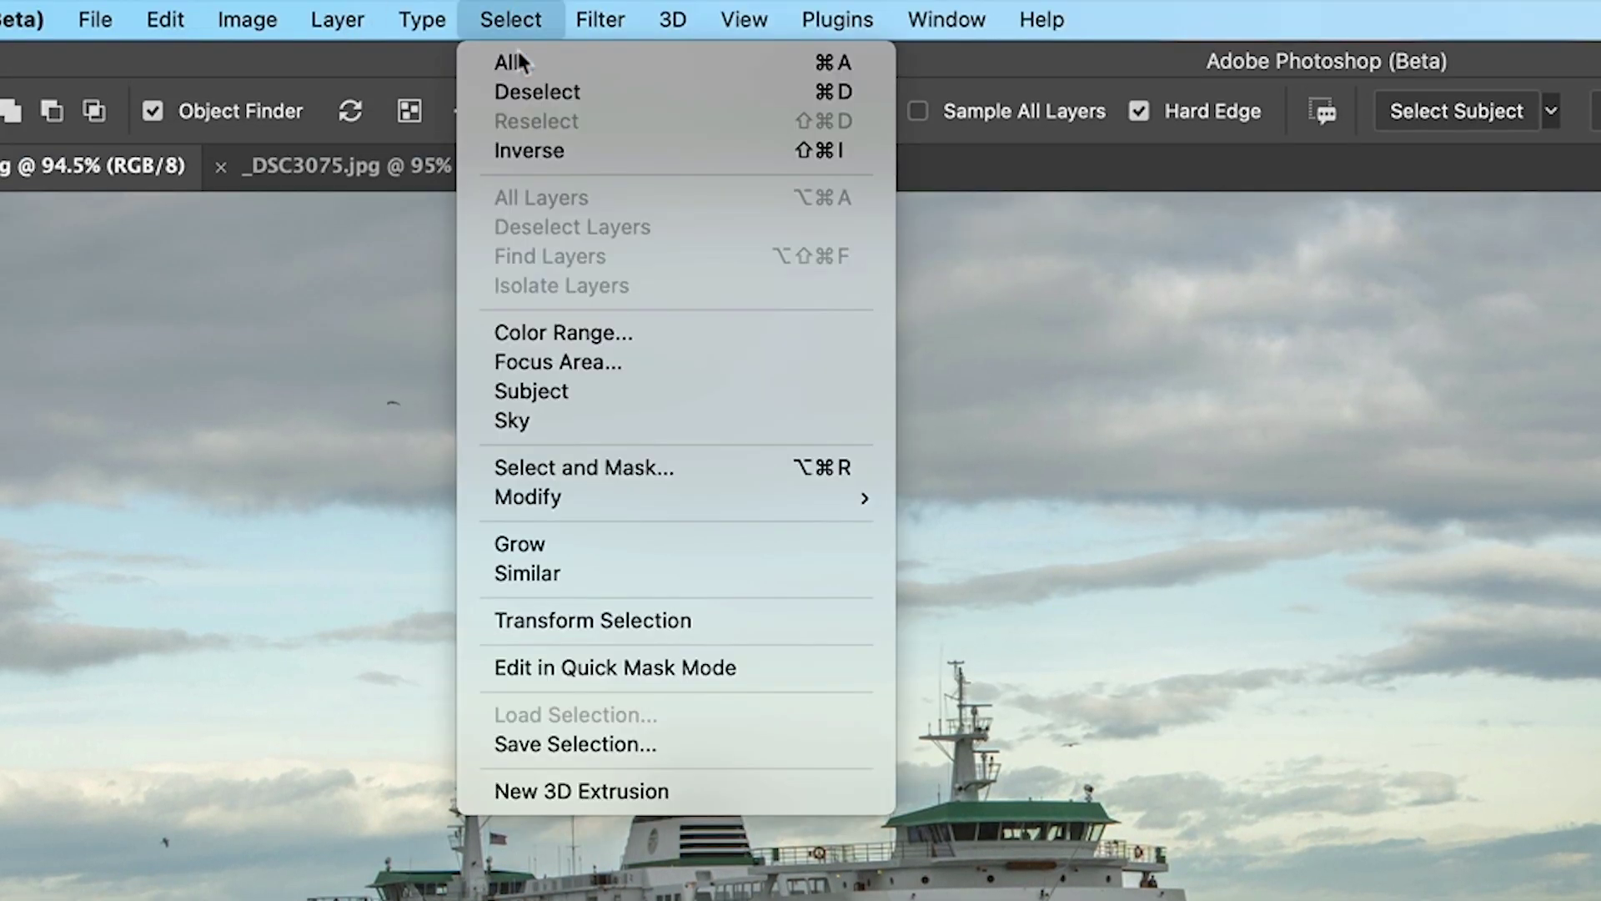
pyautogui.moveTo(543, 495)
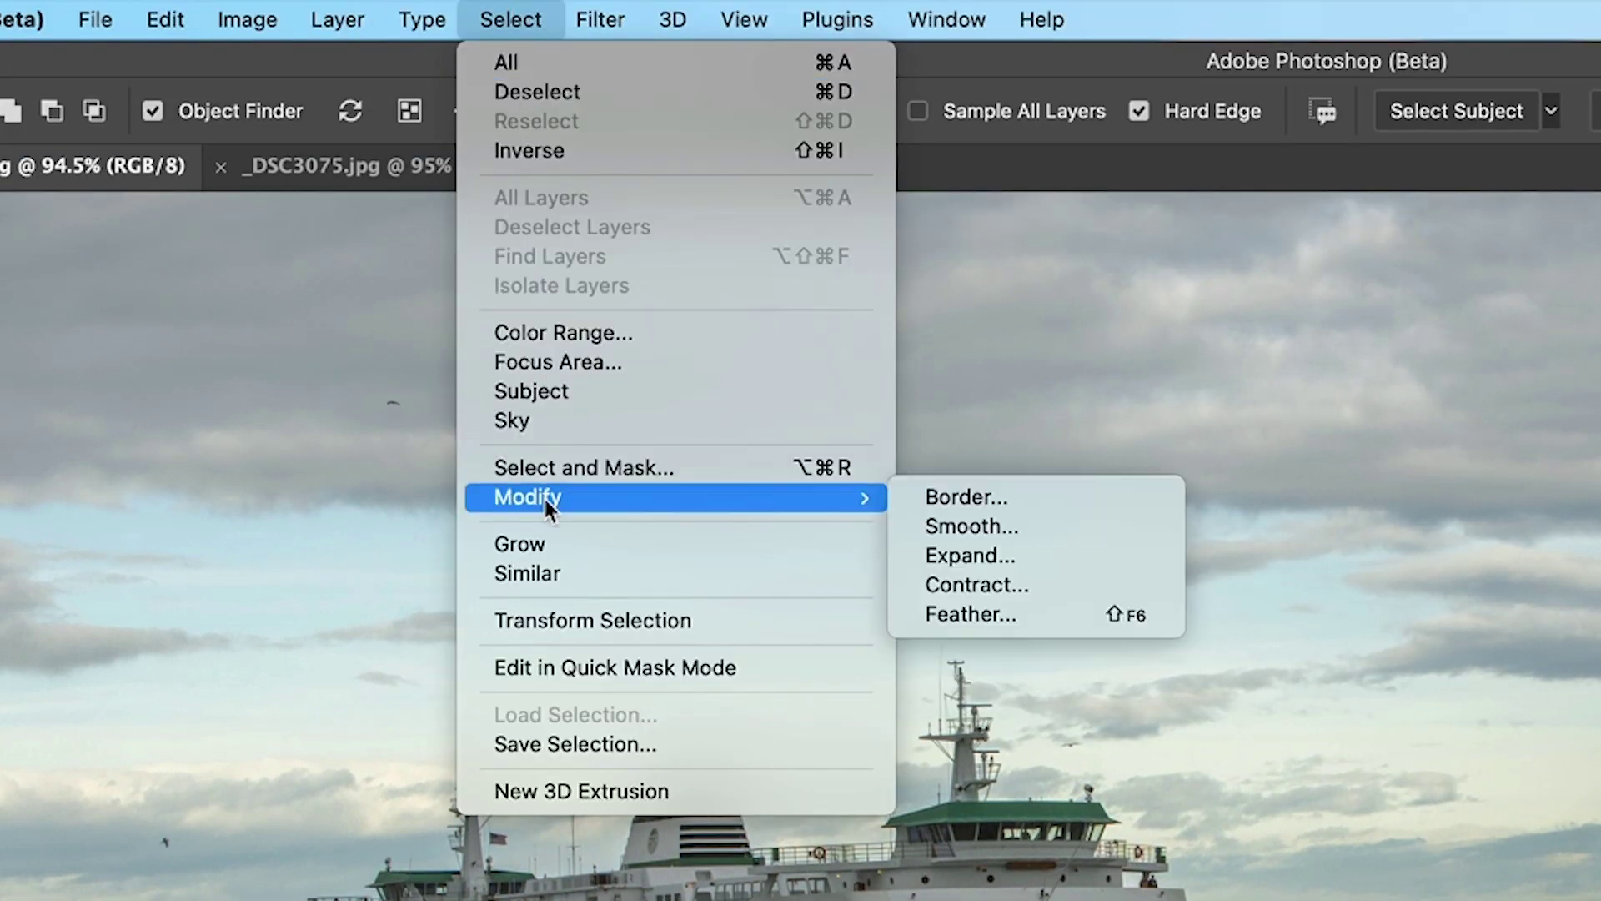
pyautogui.click(968, 562)
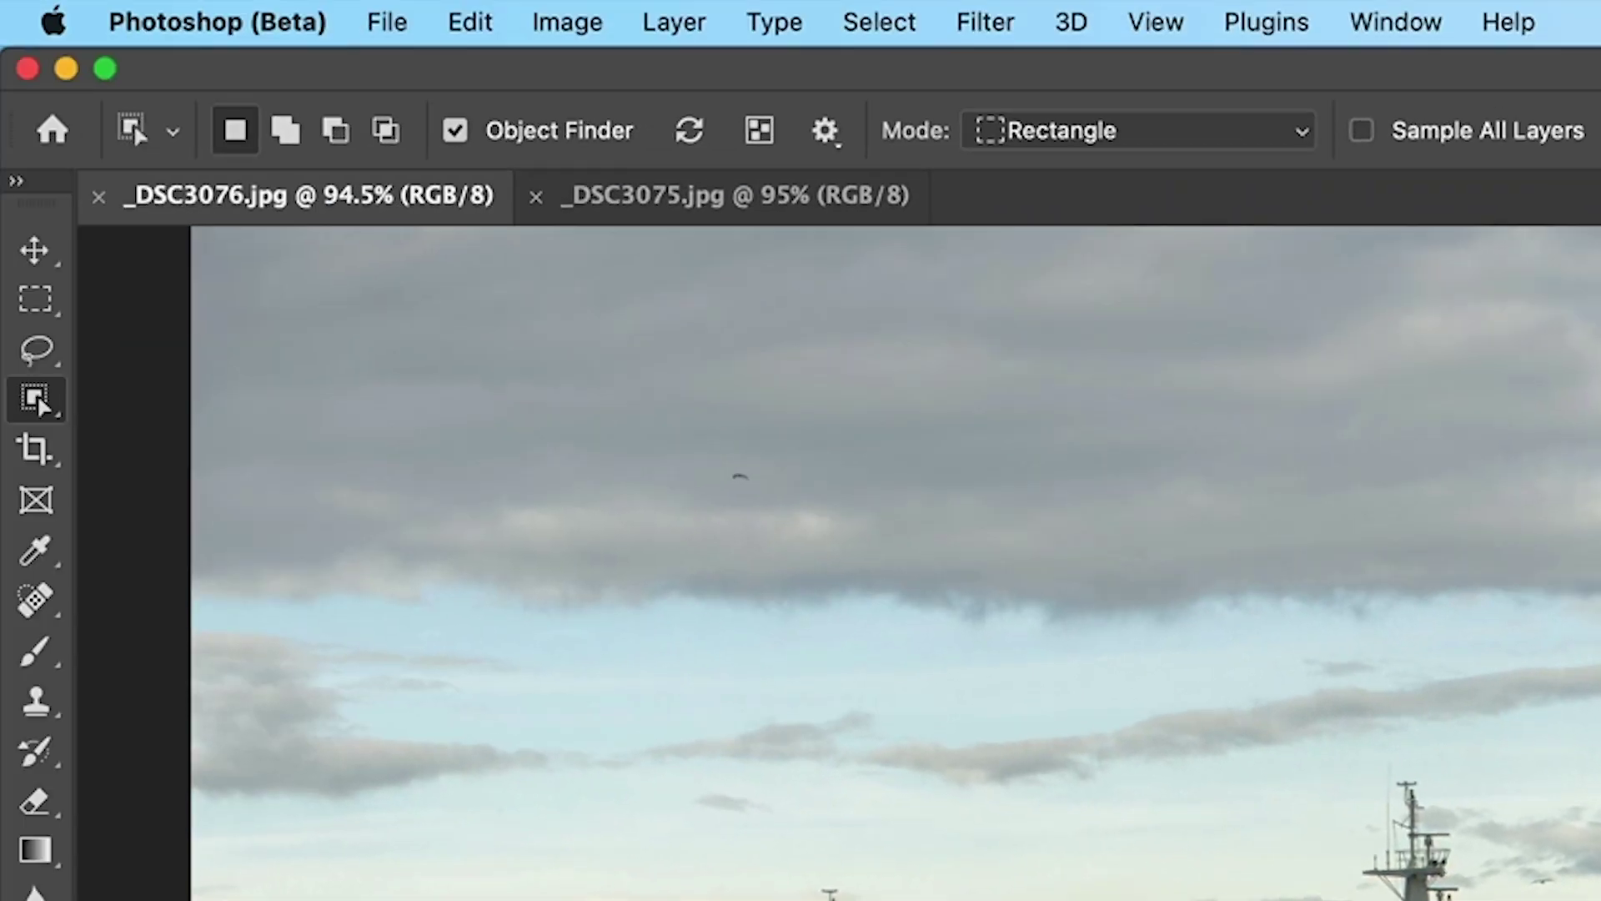
# Start Content-Aware Fill on the pilings, importing _DSC3075.jpg as the additional sampling document
pyautogui.click(469, 19)
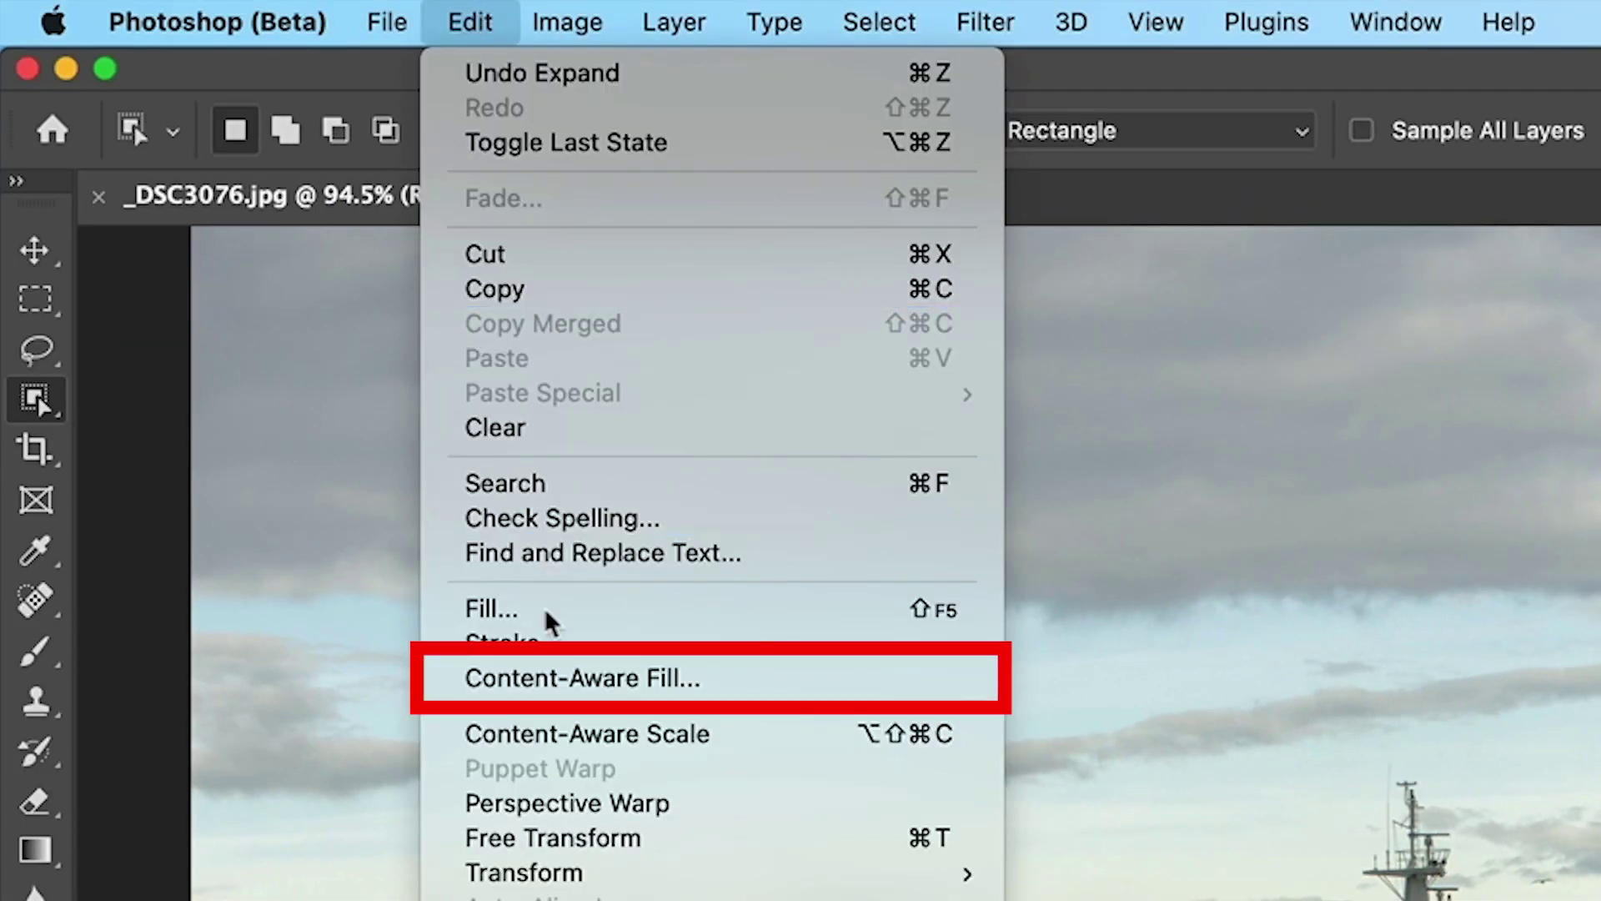
pyautogui.click(572, 672)
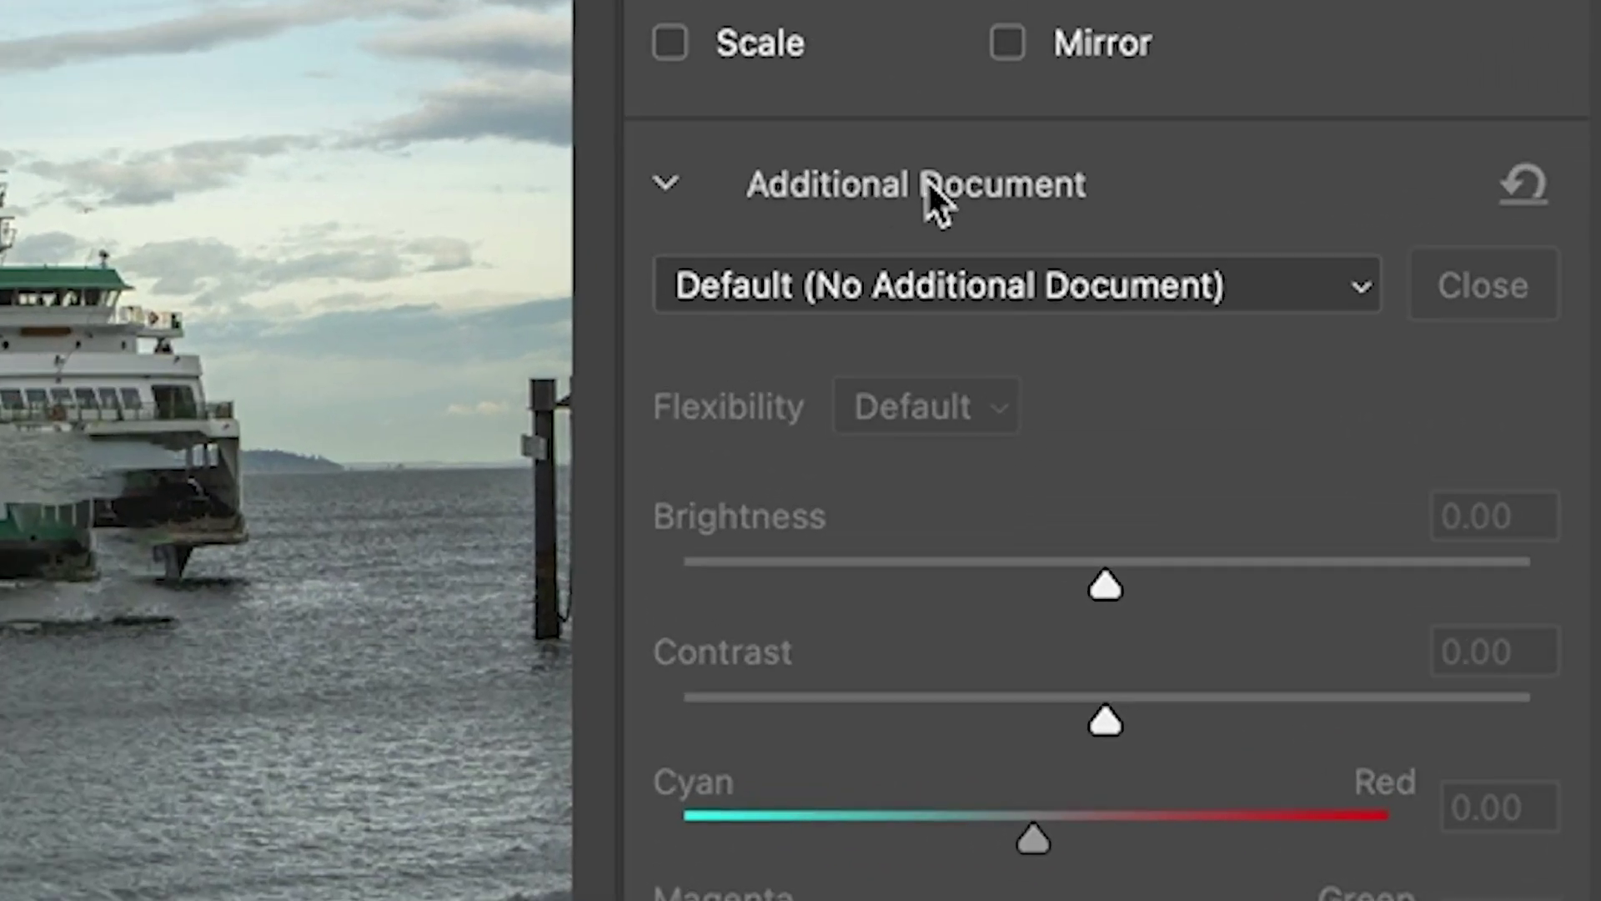
pyautogui.click(918, 280)
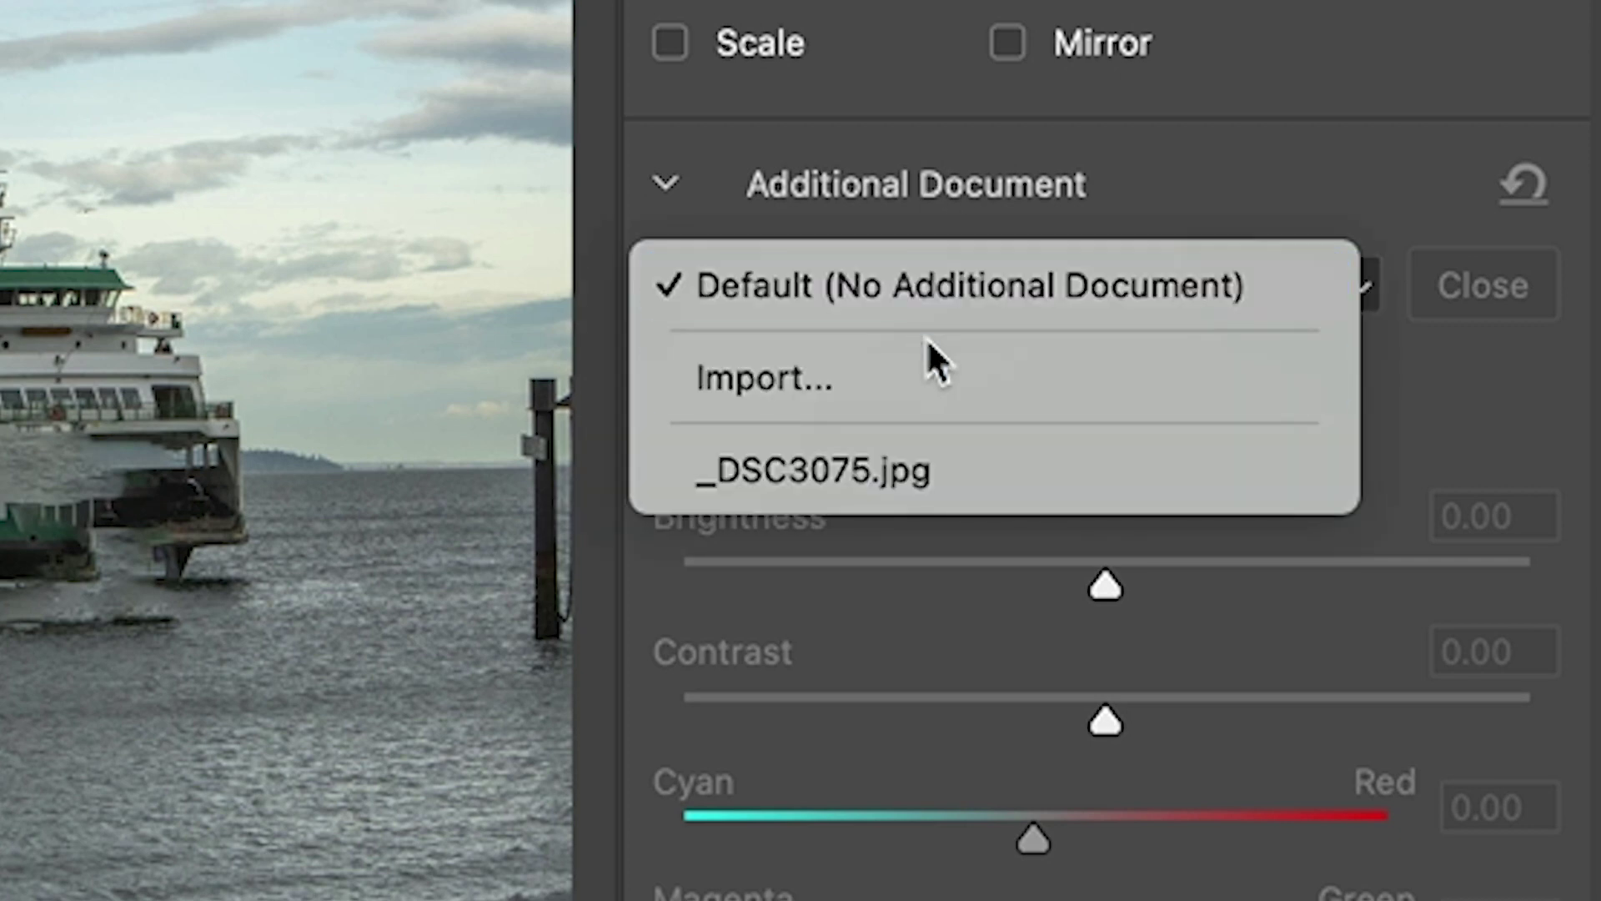
pyautogui.click(940, 379)
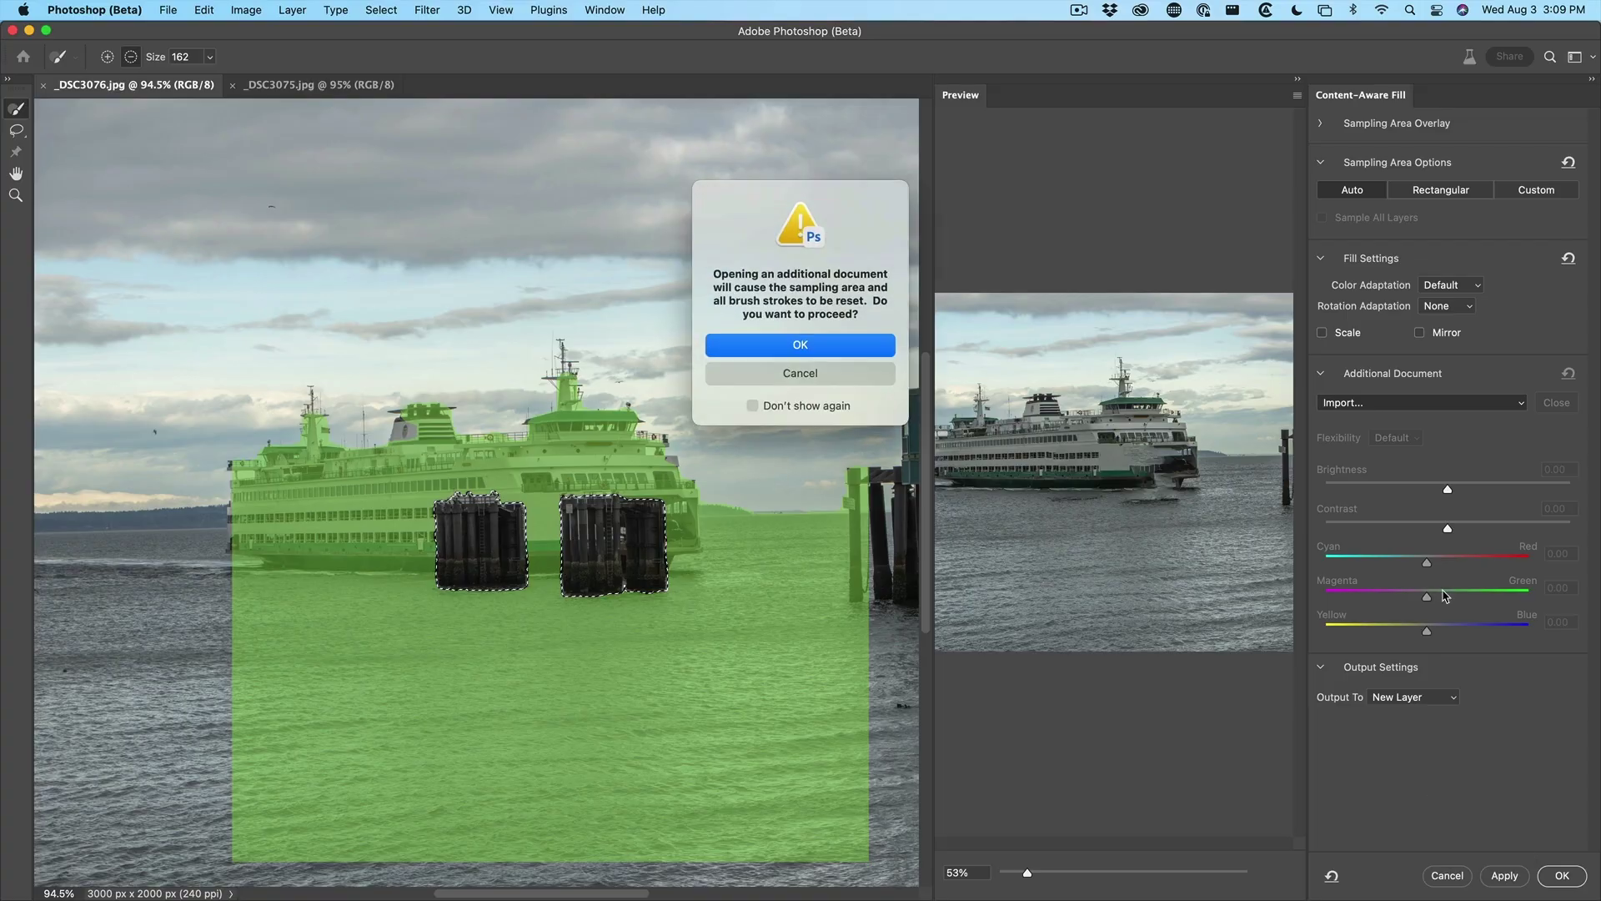
pyautogui.press('Return')
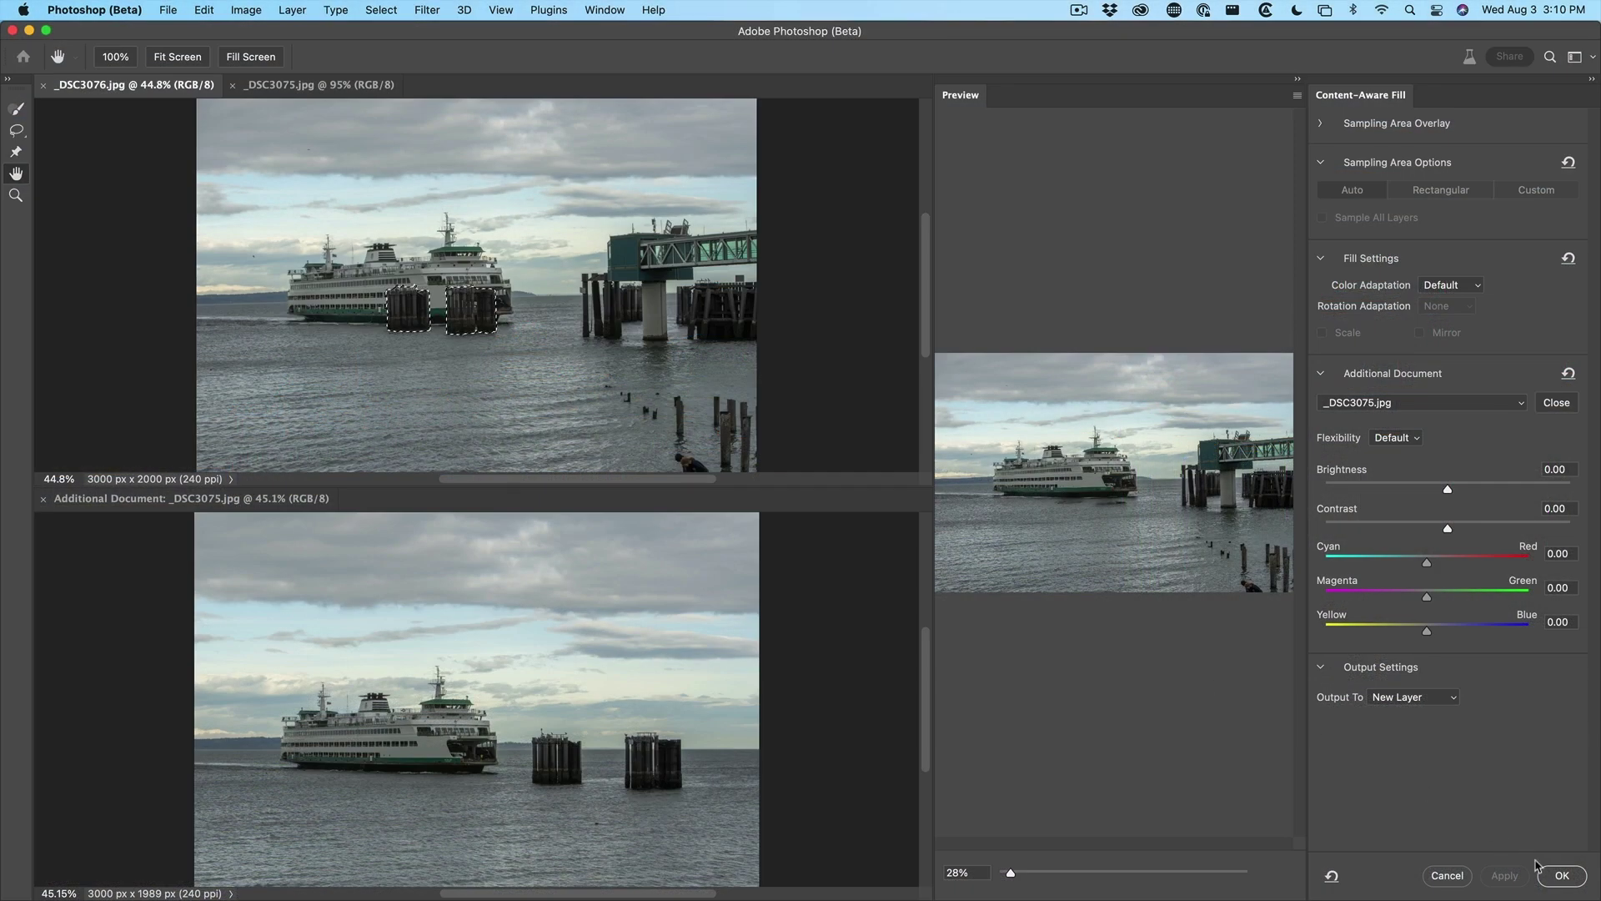
# Apply the pilings fill, then lasso the foliage over the ibis in _DSC8372.jpg, including near its legs
pyautogui.click(1562, 876)
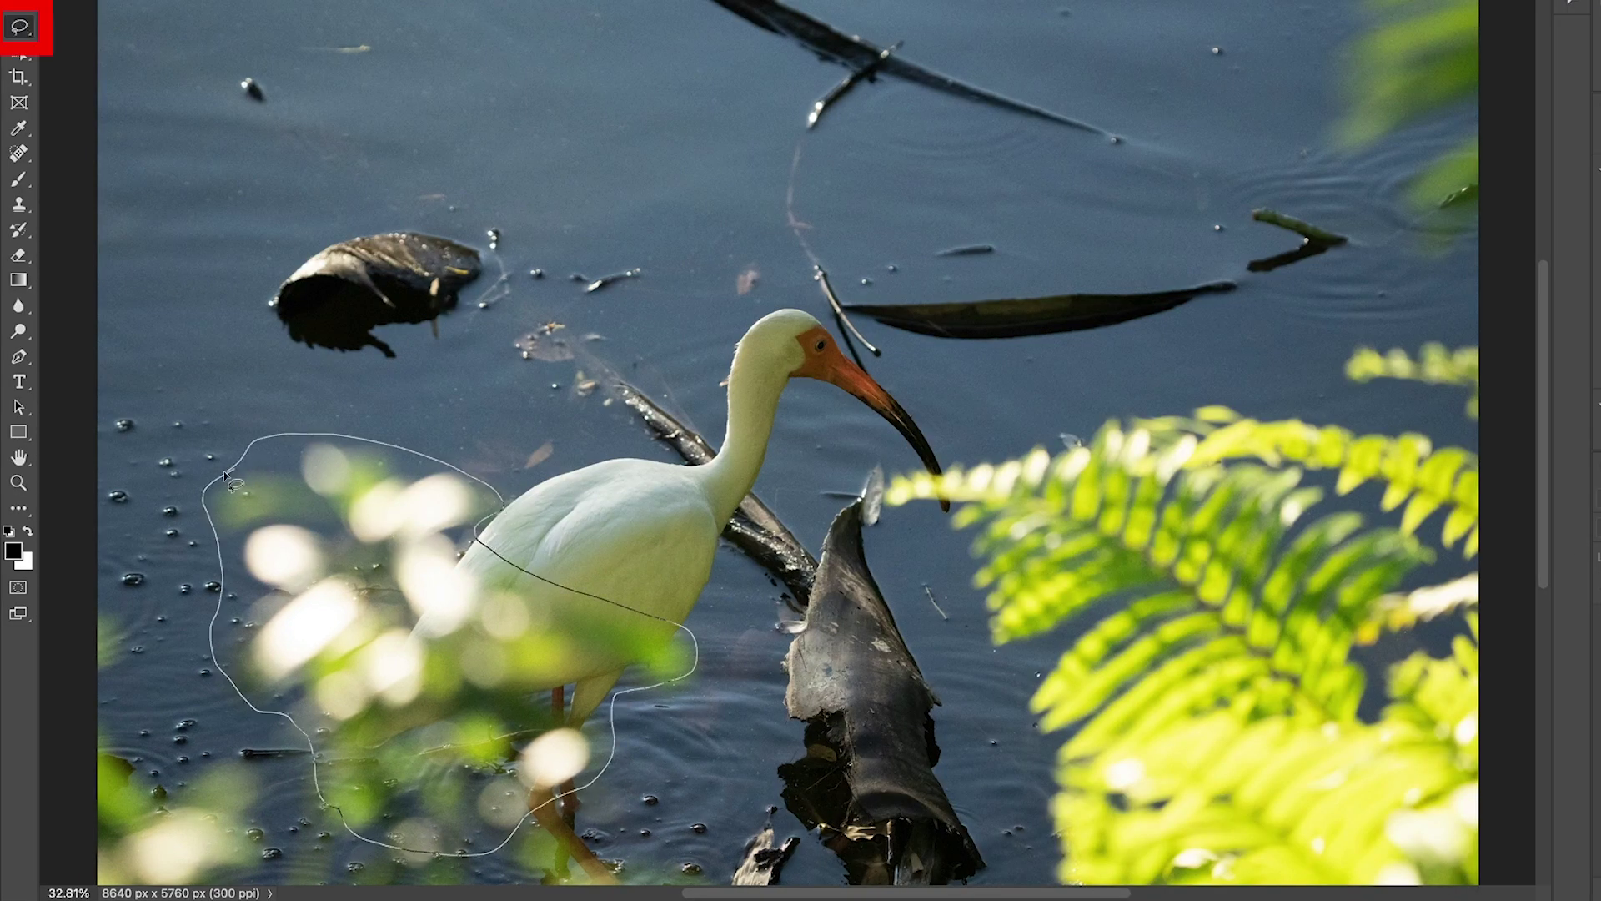
pyautogui.moveTo(225, 475); pyautogui.dragTo(226, 476)
pyautogui.moveTo(498, 845)
pyautogui.mouseDown()
pyautogui.moveTo(549, 885)
pyautogui.moveTo(643, 864)
pyautogui.moveTo(583, 763)
pyautogui.mouseUp()
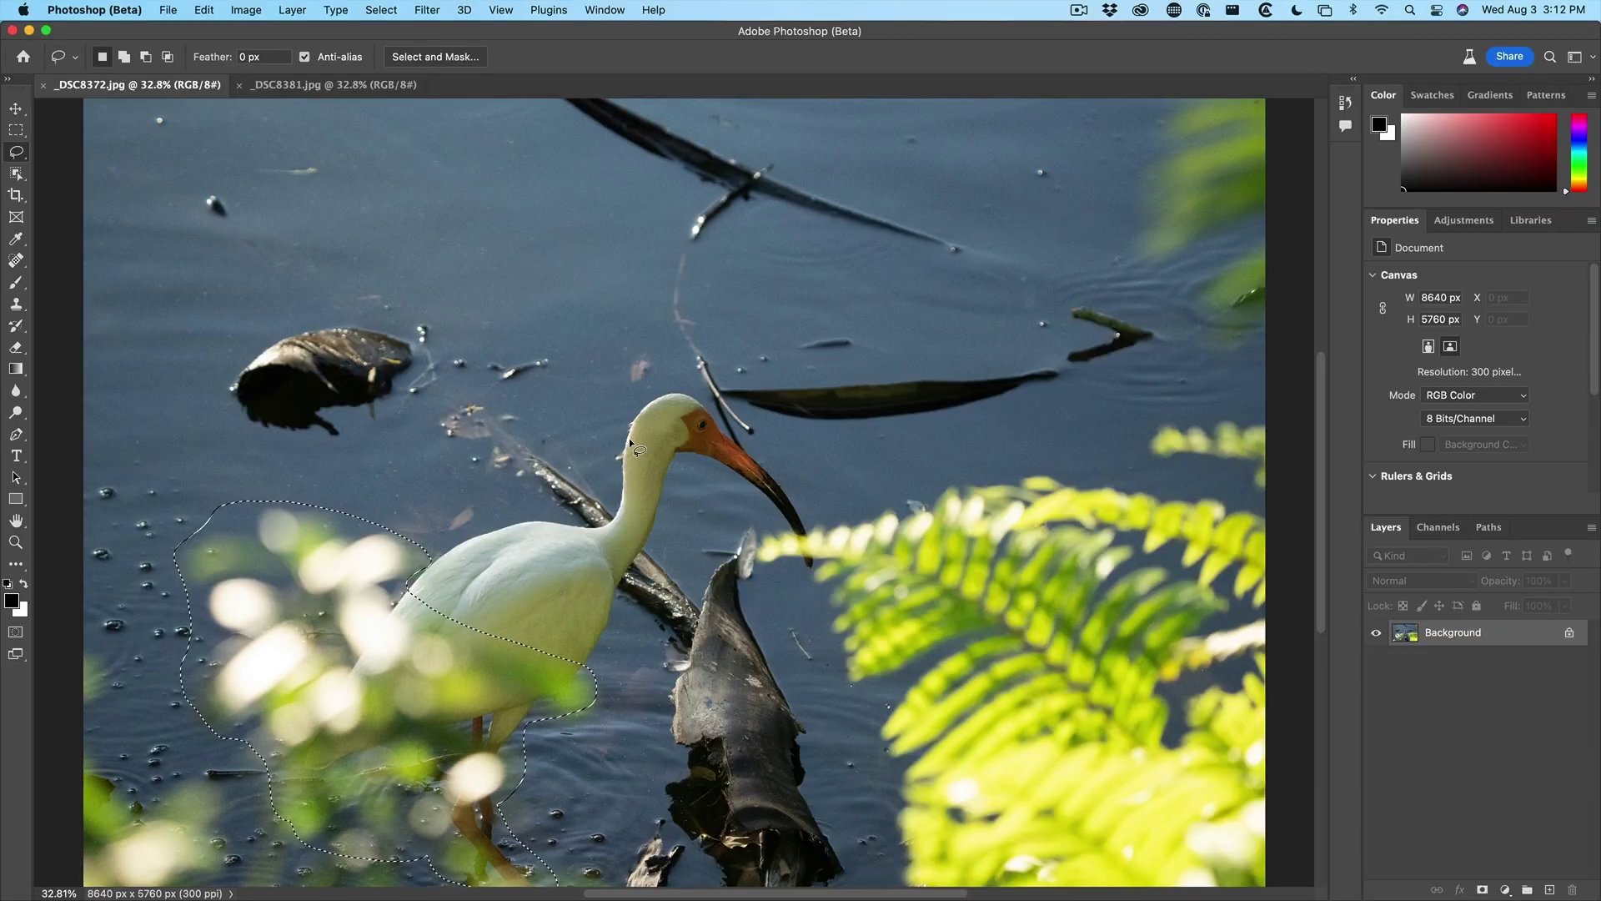
# Start Content-Aware Fill on the foliage, importing _DSC8381.jpg as the additional document
pyautogui.click(204, 10)
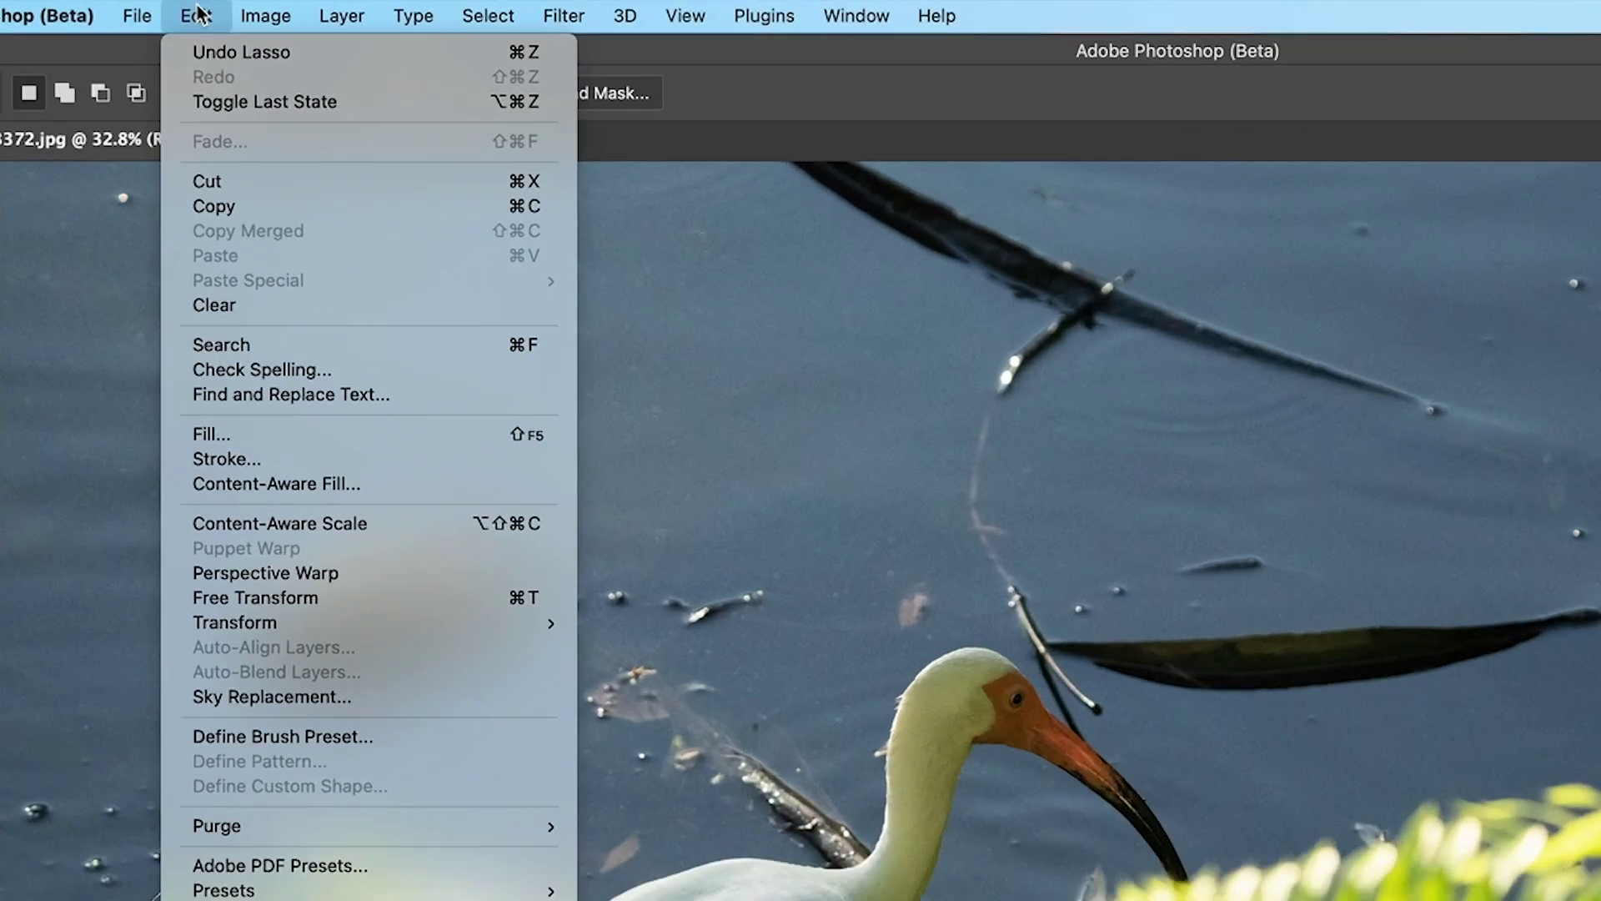
pyautogui.click(257, 489)
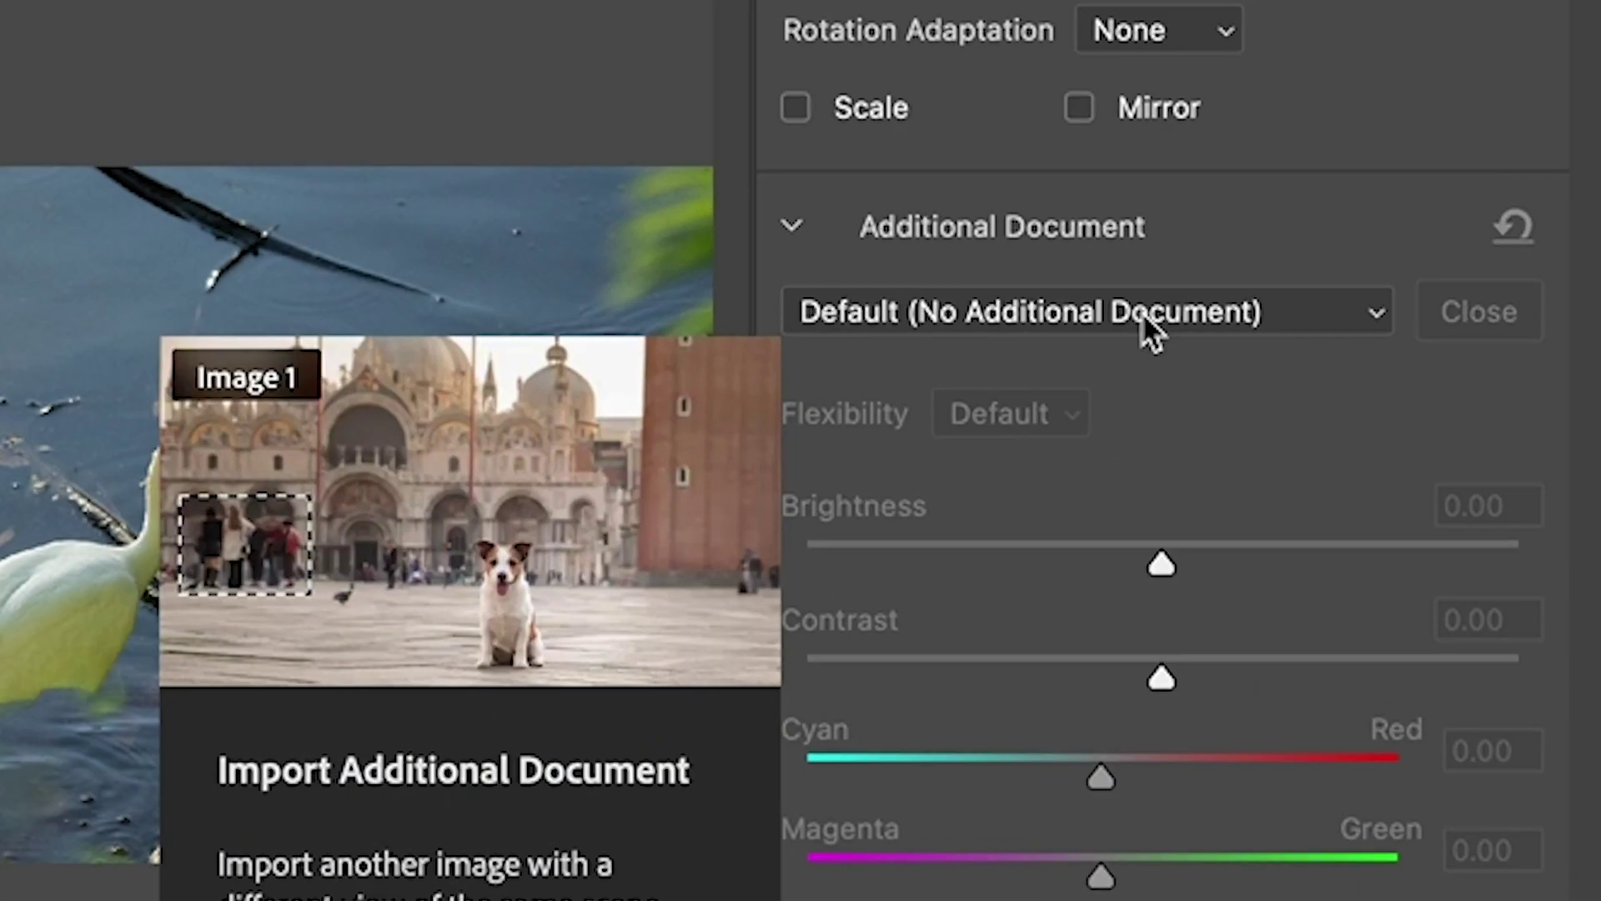
pyautogui.click(1442, 406)
pyautogui.click(1433, 434)
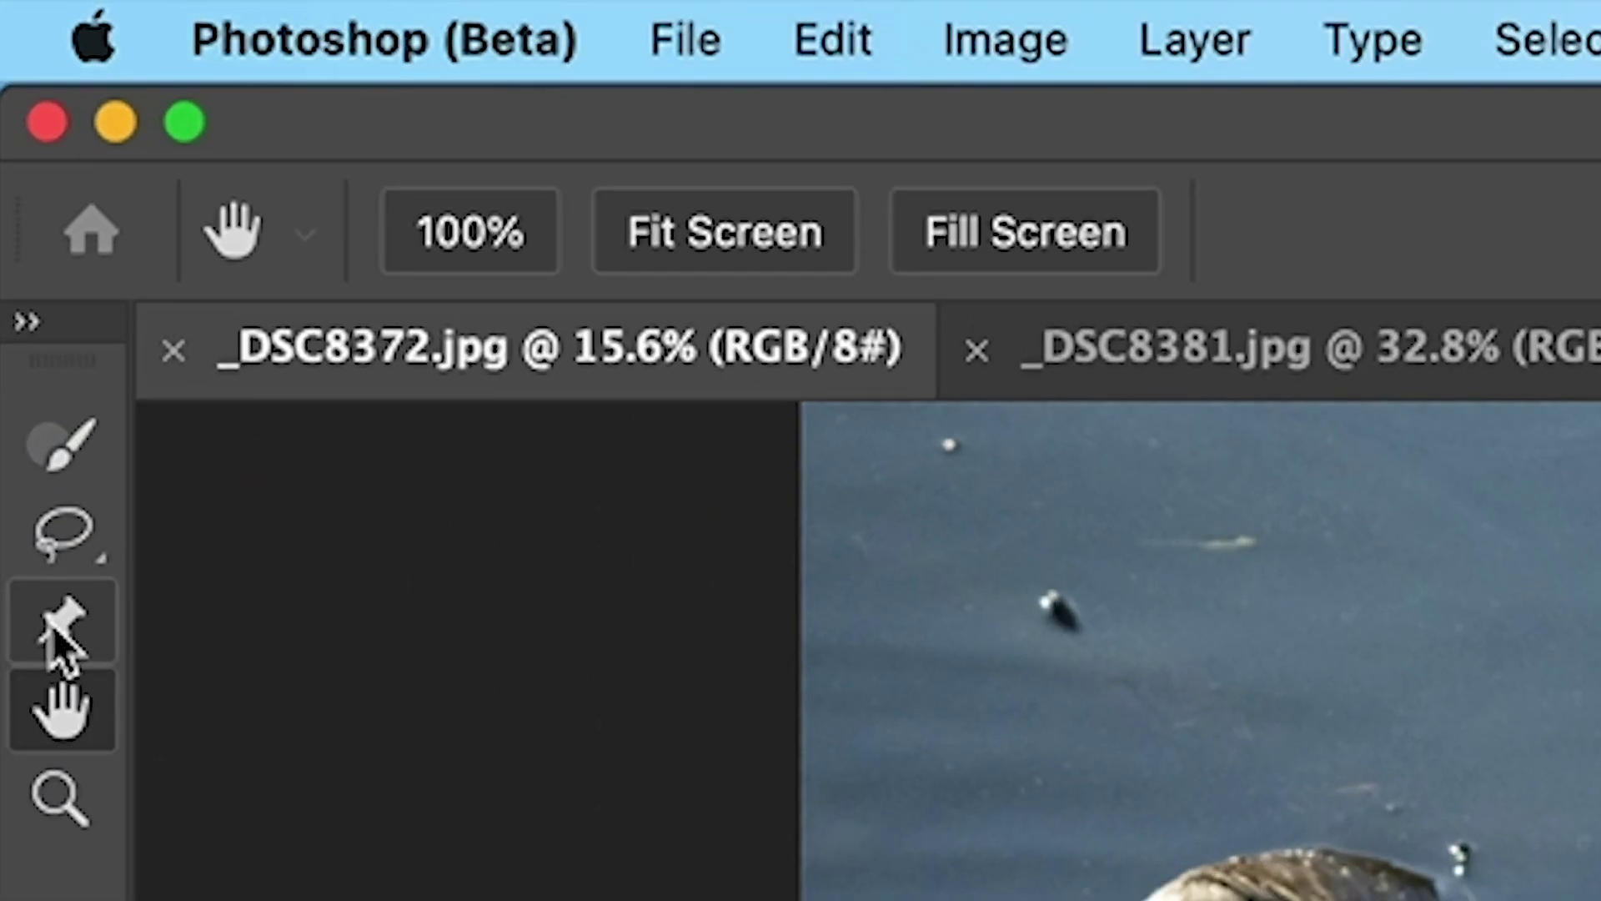
pyautogui.click(15, 153)
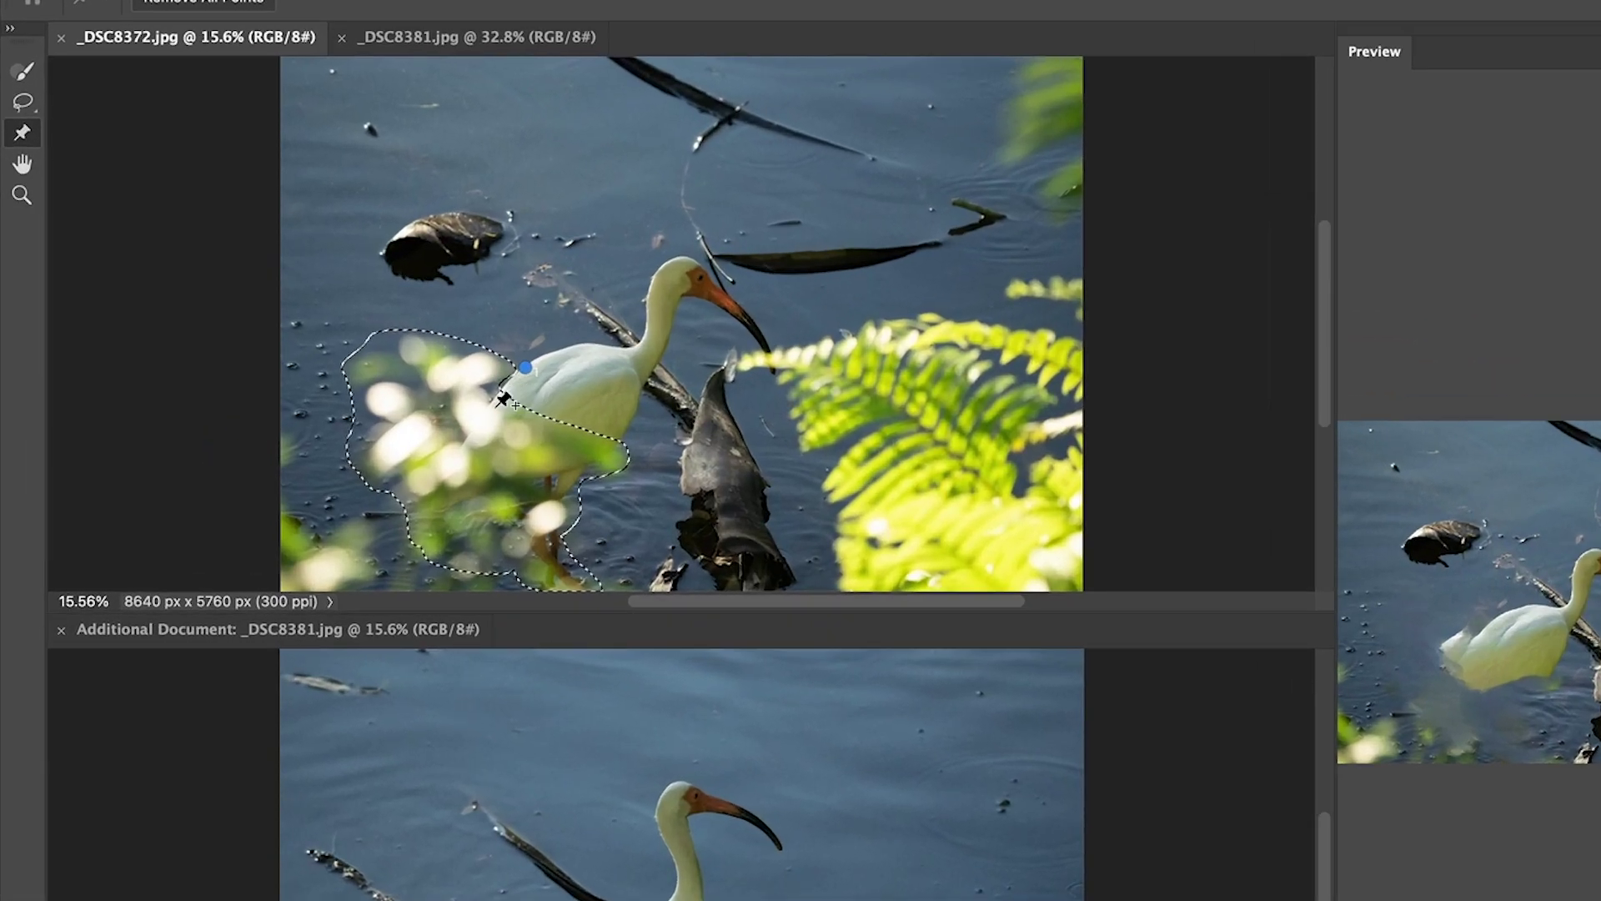
# Place four alignment points on the ibis and leaves in the source photo
pyautogui.click(714, 430)
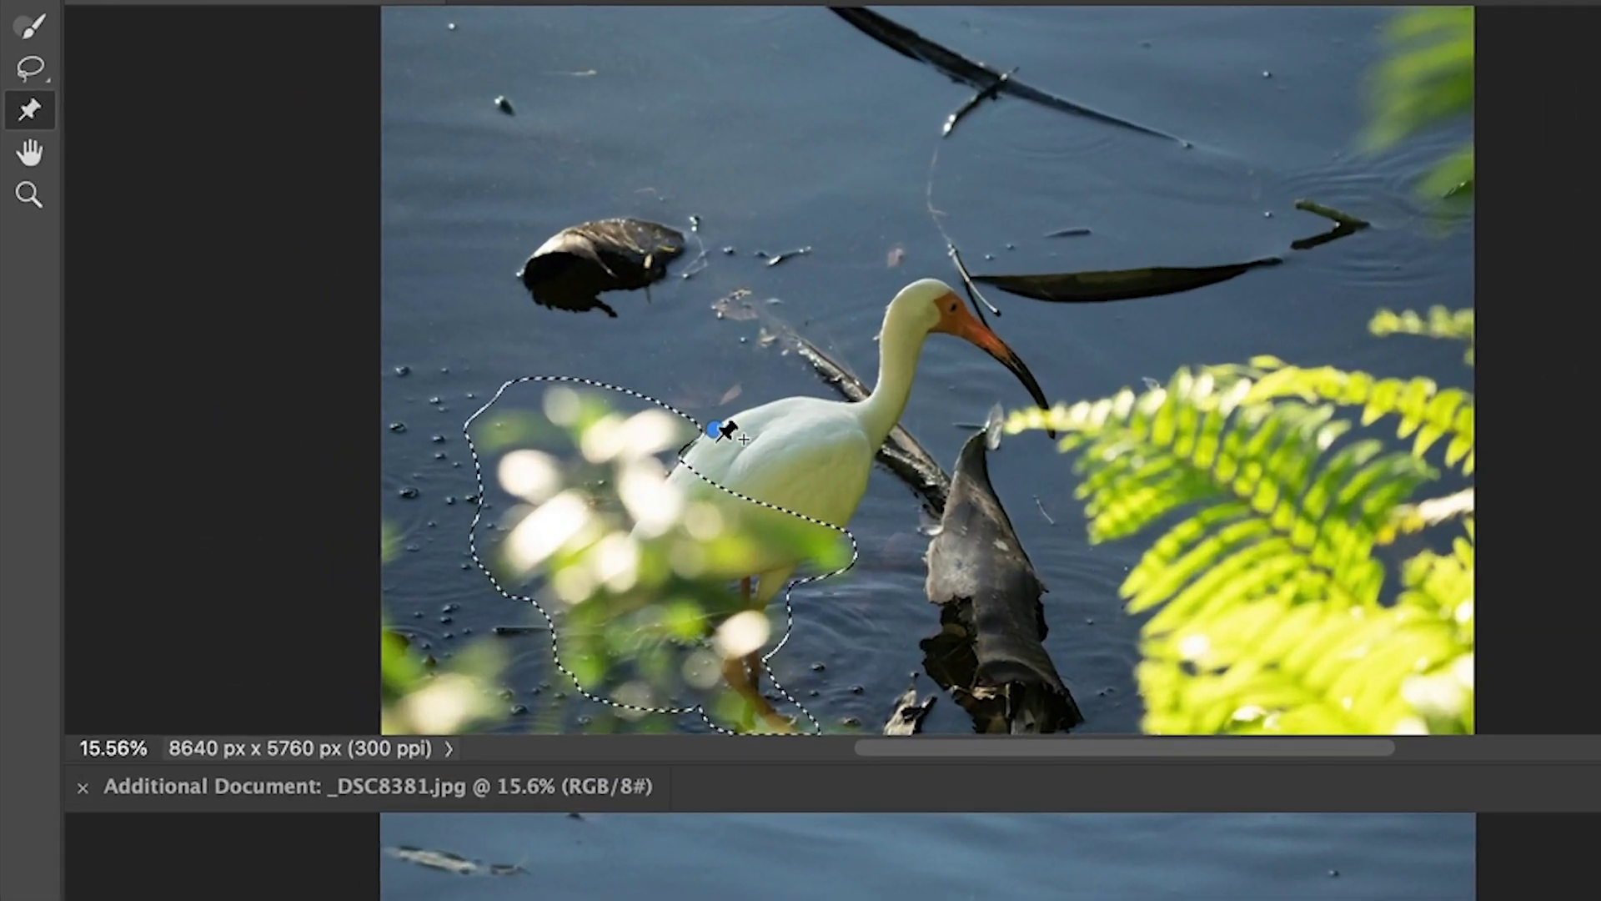
pyautogui.click(559, 627)
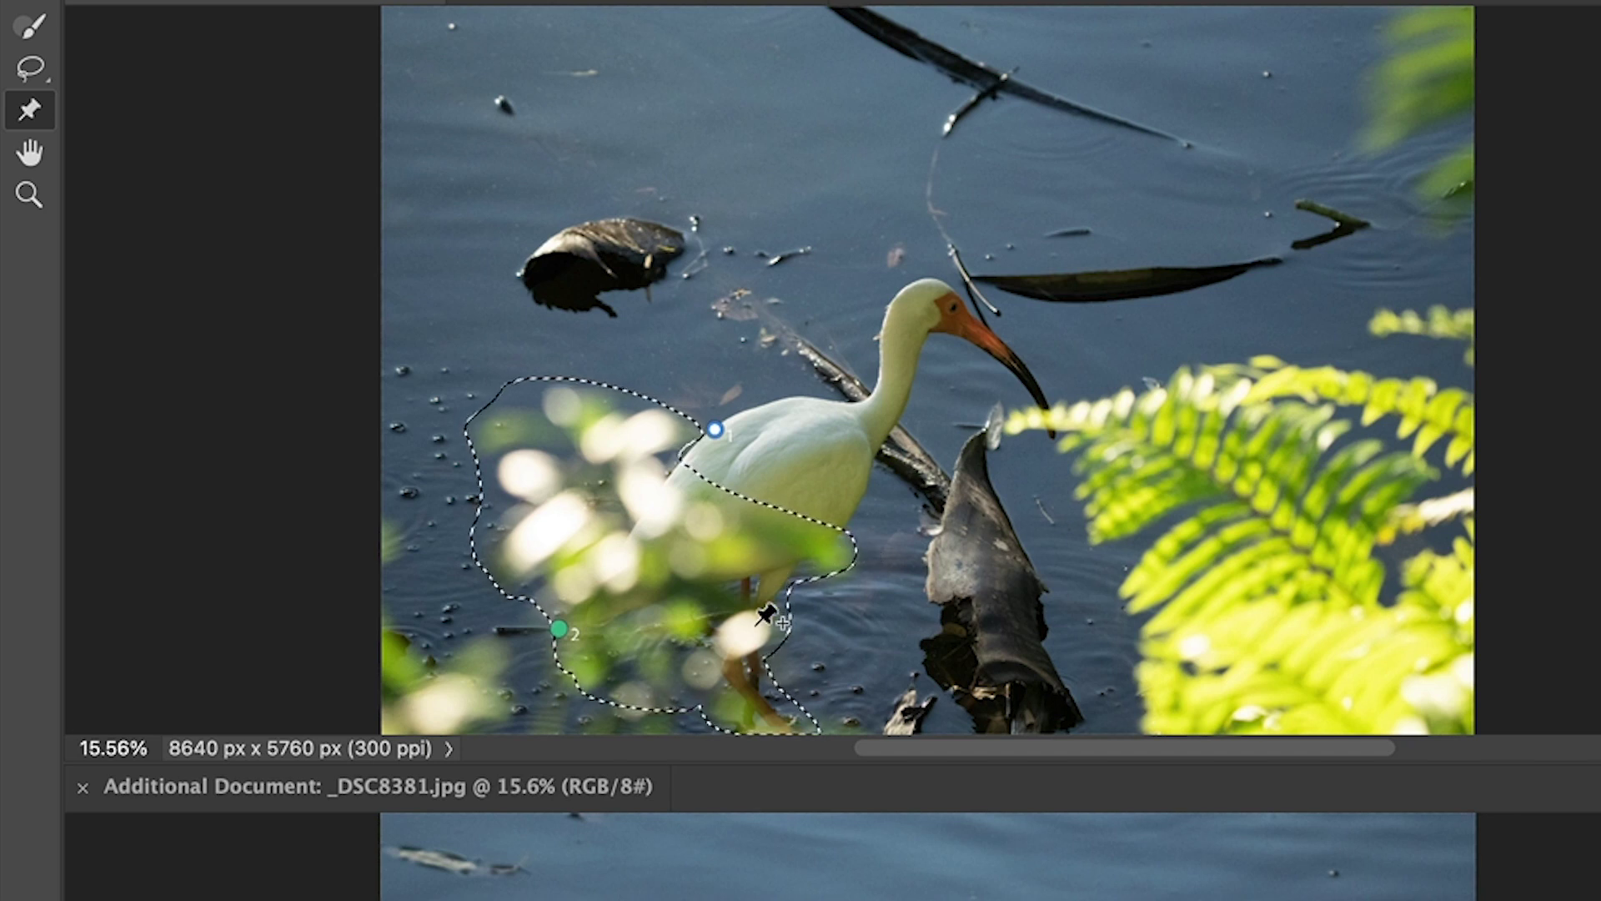
pyautogui.click(837, 566)
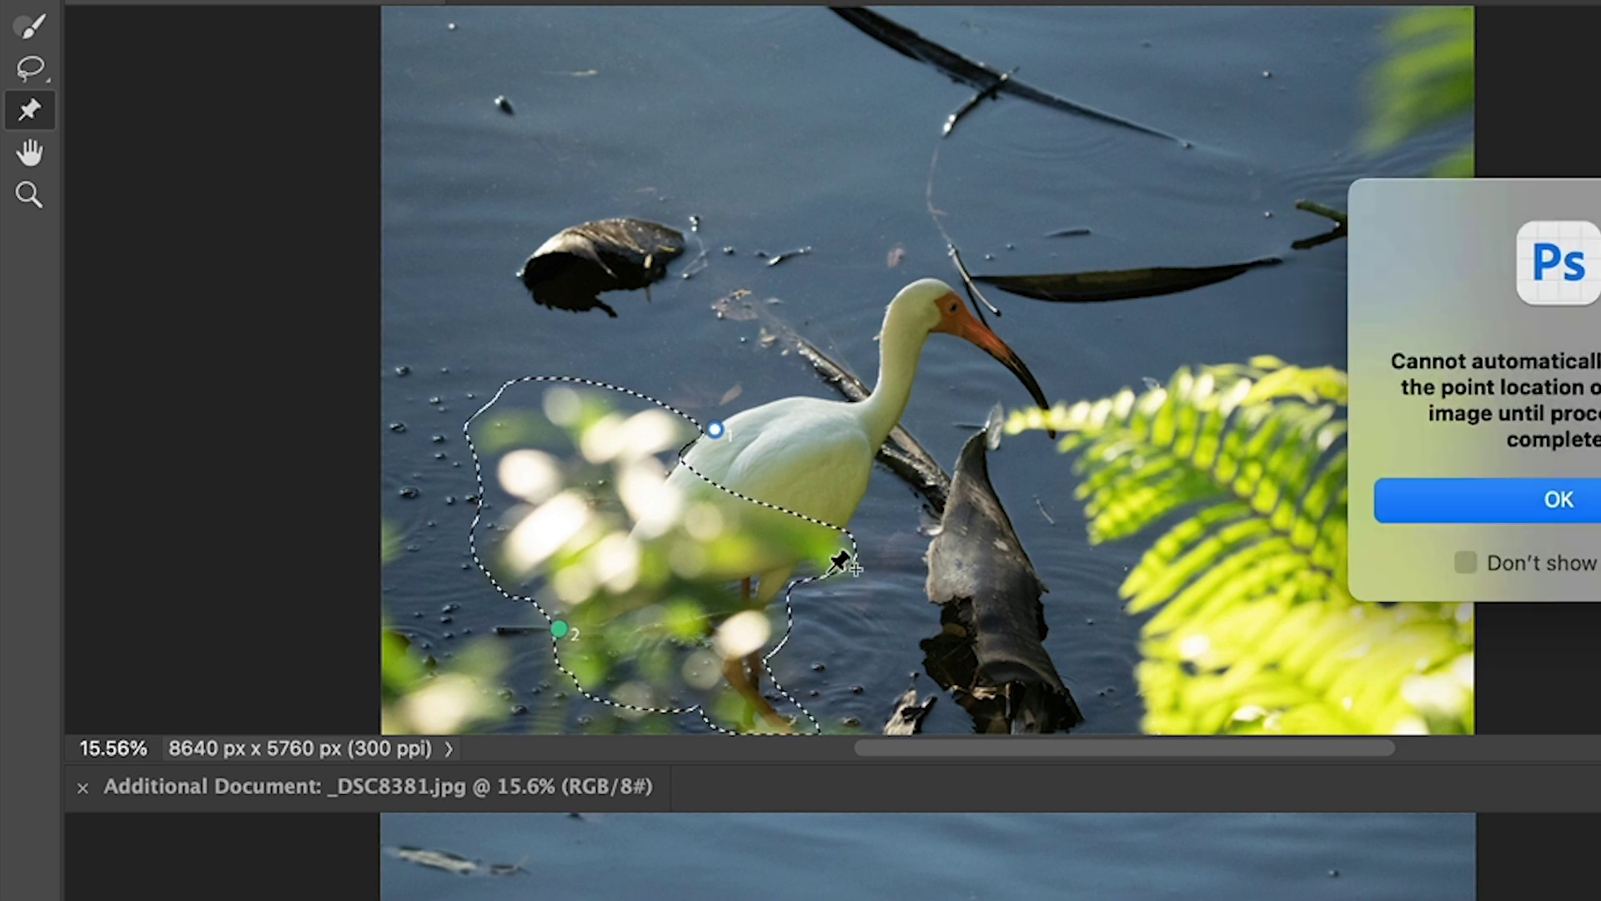
pyautogui.click(1566, 495)
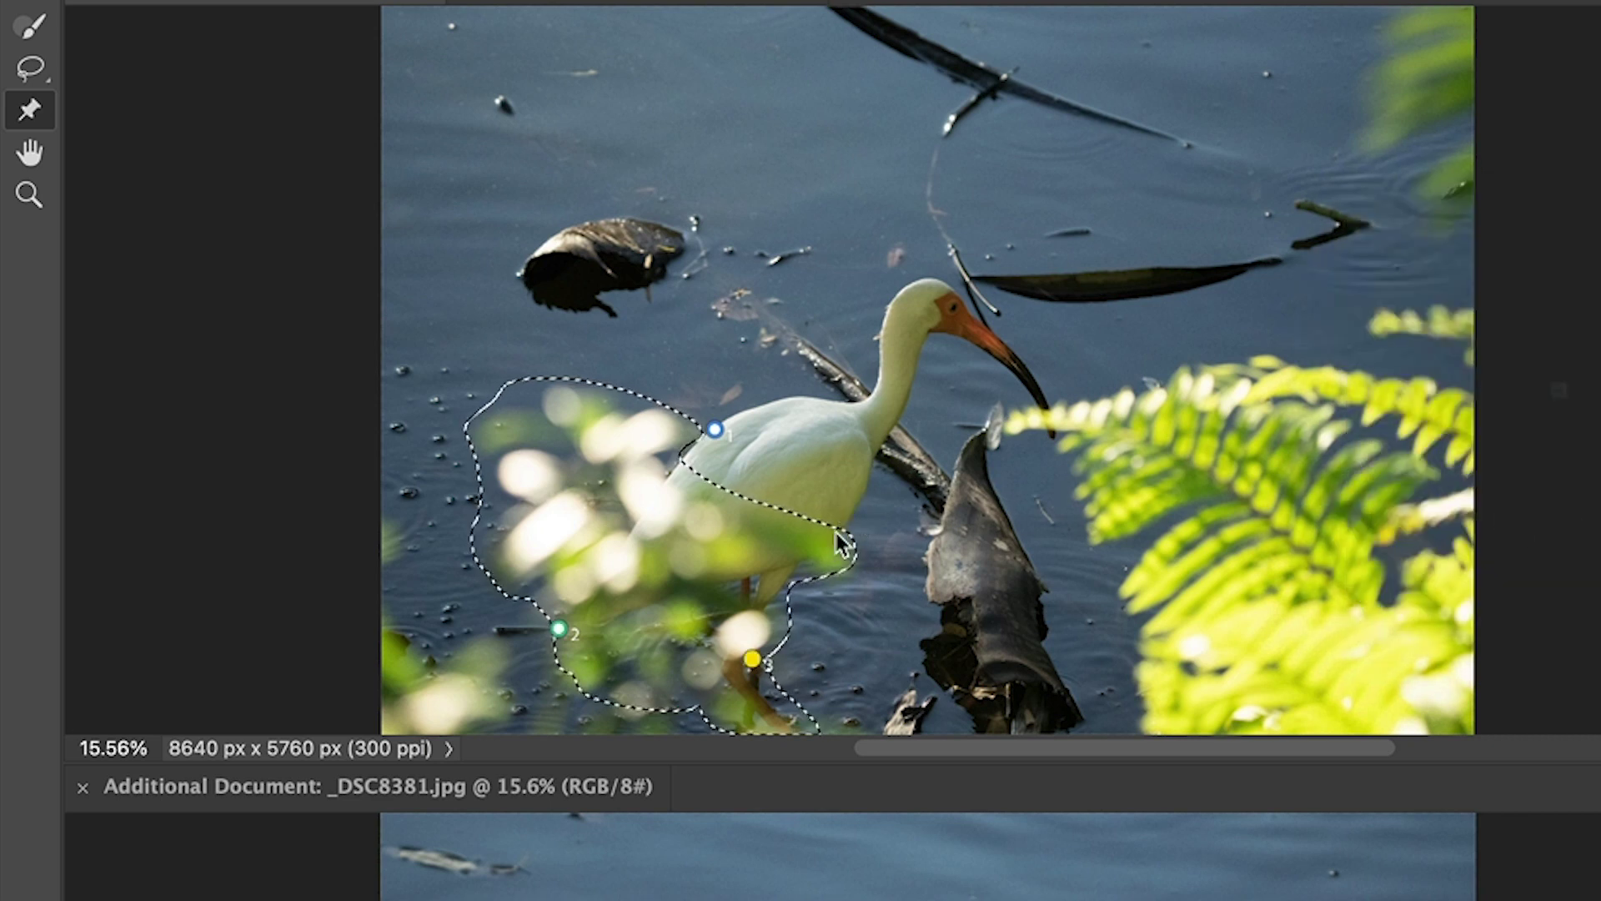
pyautogui.click(837, 534)
pyautogui.click(1465, 519)
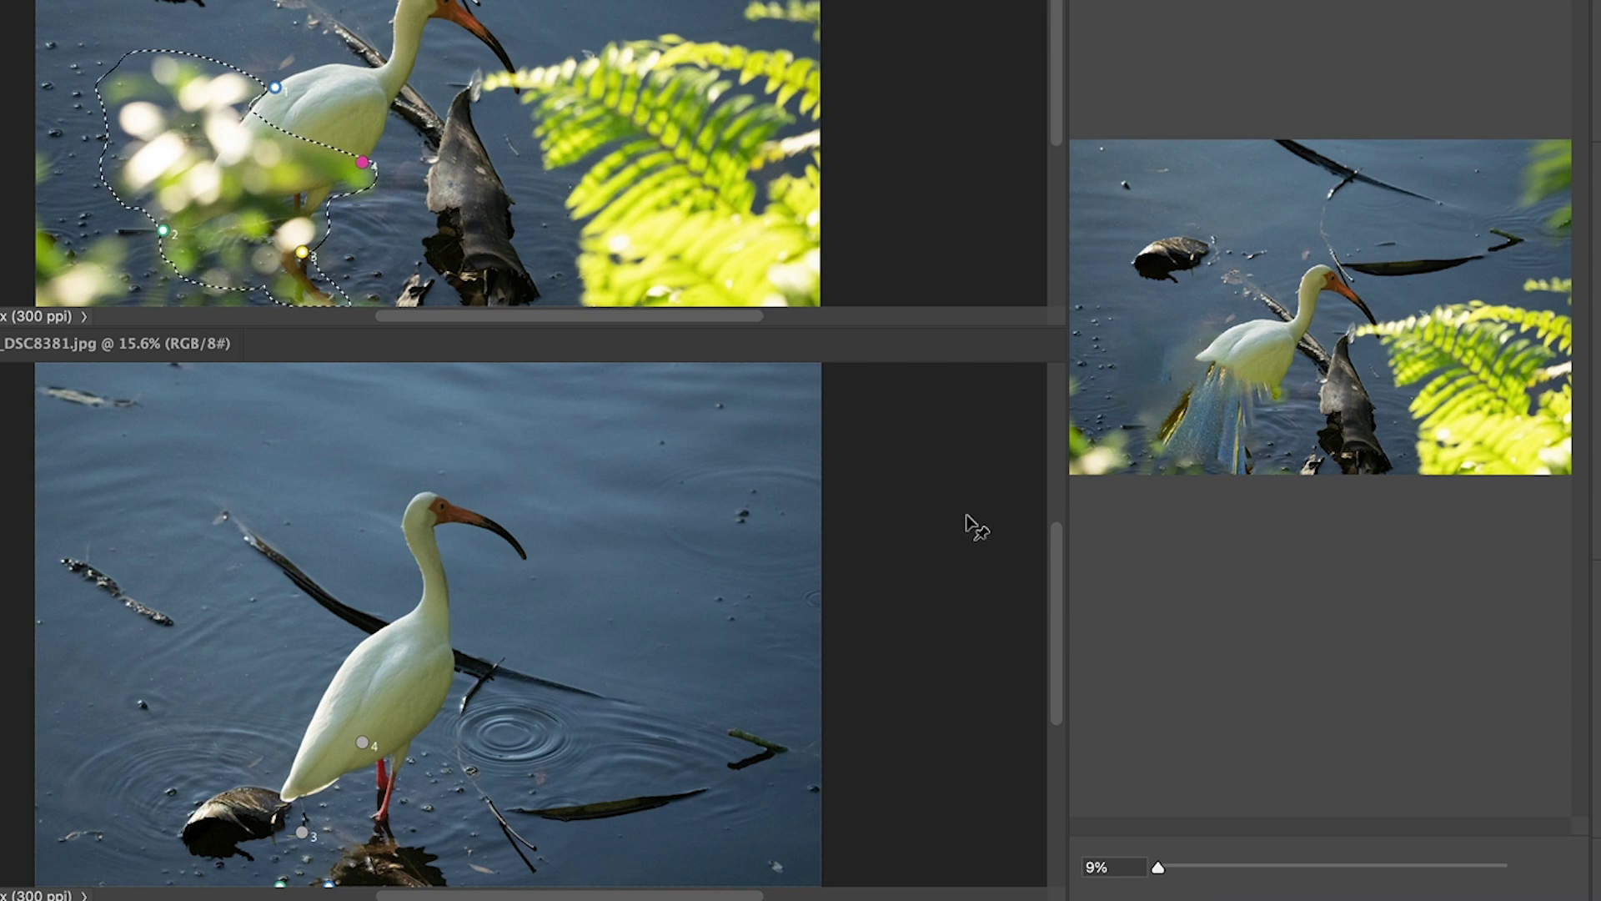
# Drag matching points 1–4 onto the log, tail, leg and wing in _DSC8381.jpg
pyautogui.scroll(-3, 1060, 552)
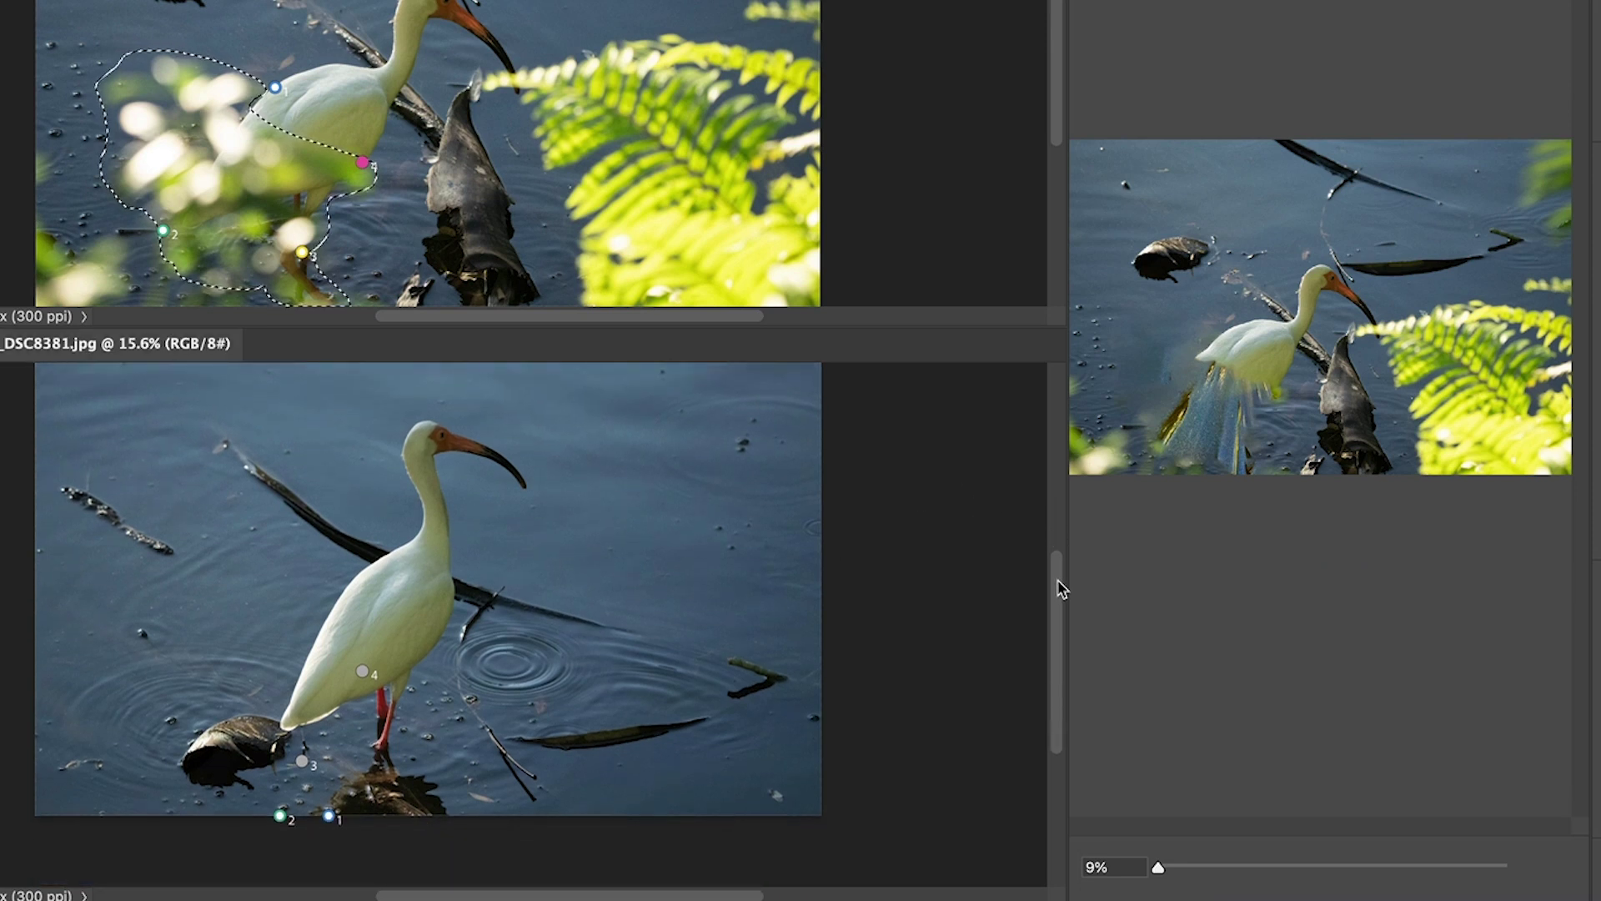
pyautogui.moveTo(331, 816); pyautogui.dragTo(330, 783)
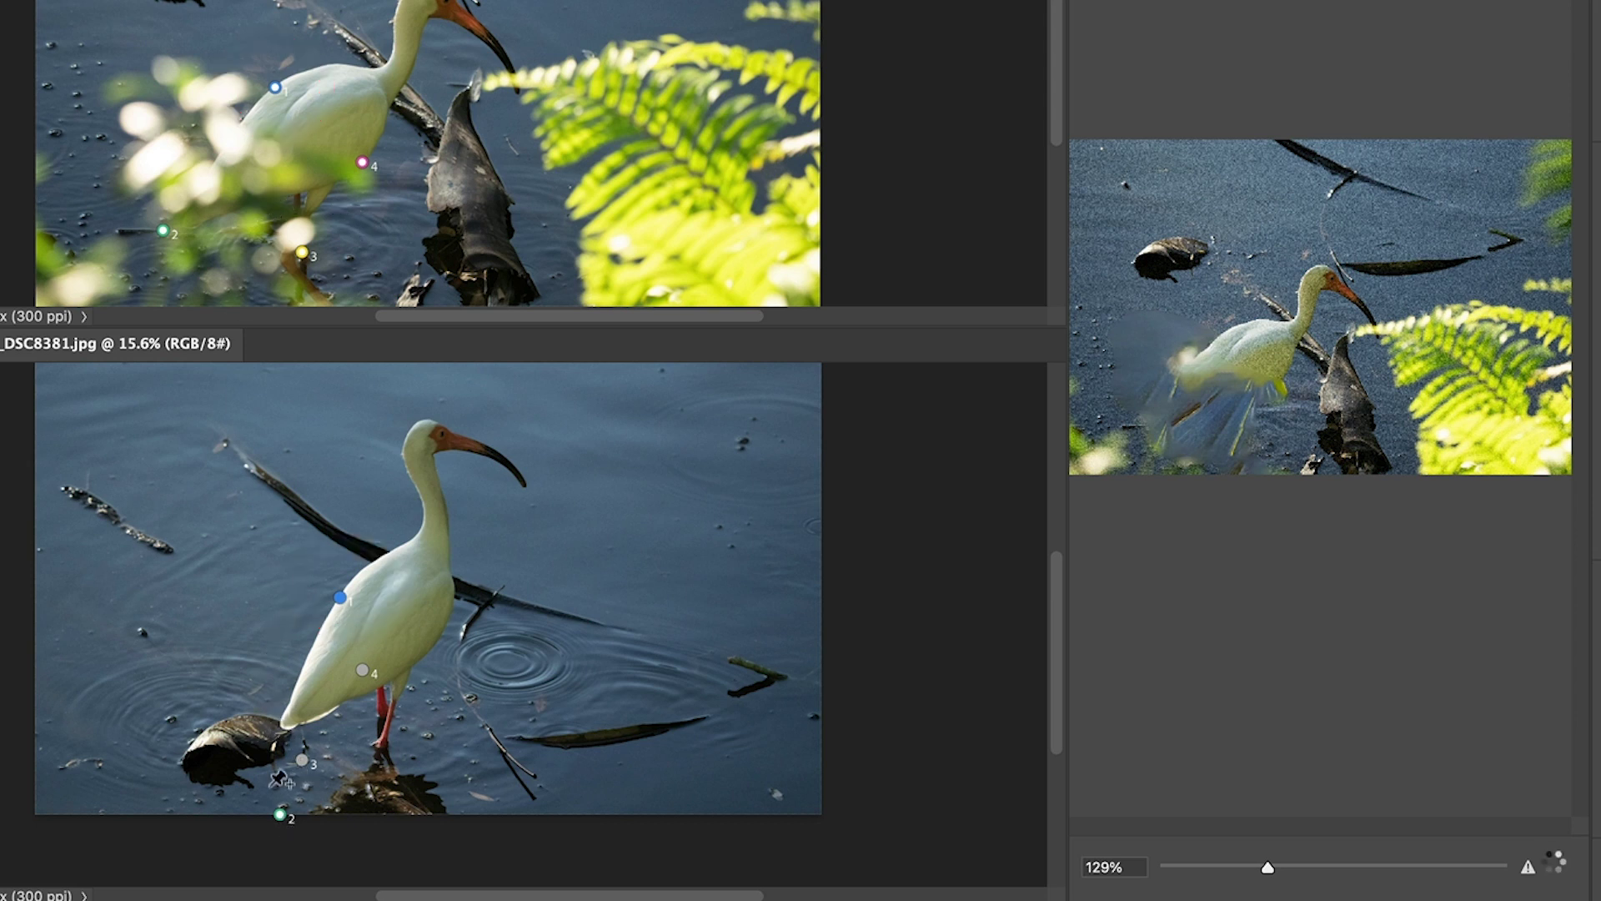
pyautogui.moveTo(281, 814); pyautogui.dragTo(282, 728)
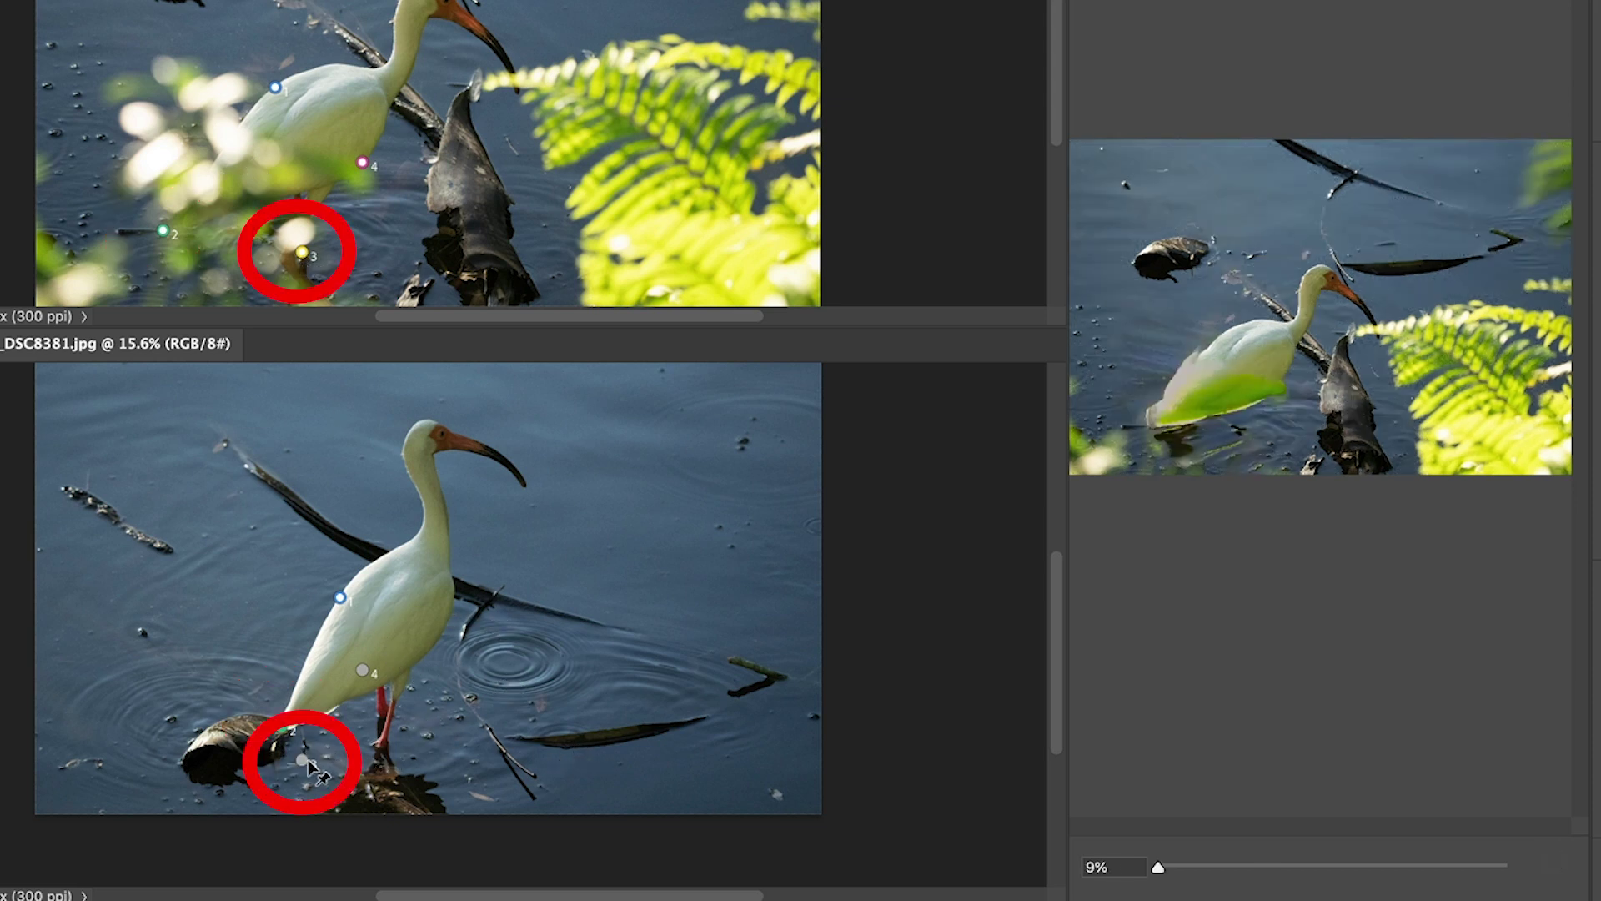
pyautogui.moveTo(306, 764); pyautogui.dragTo(395, 738)
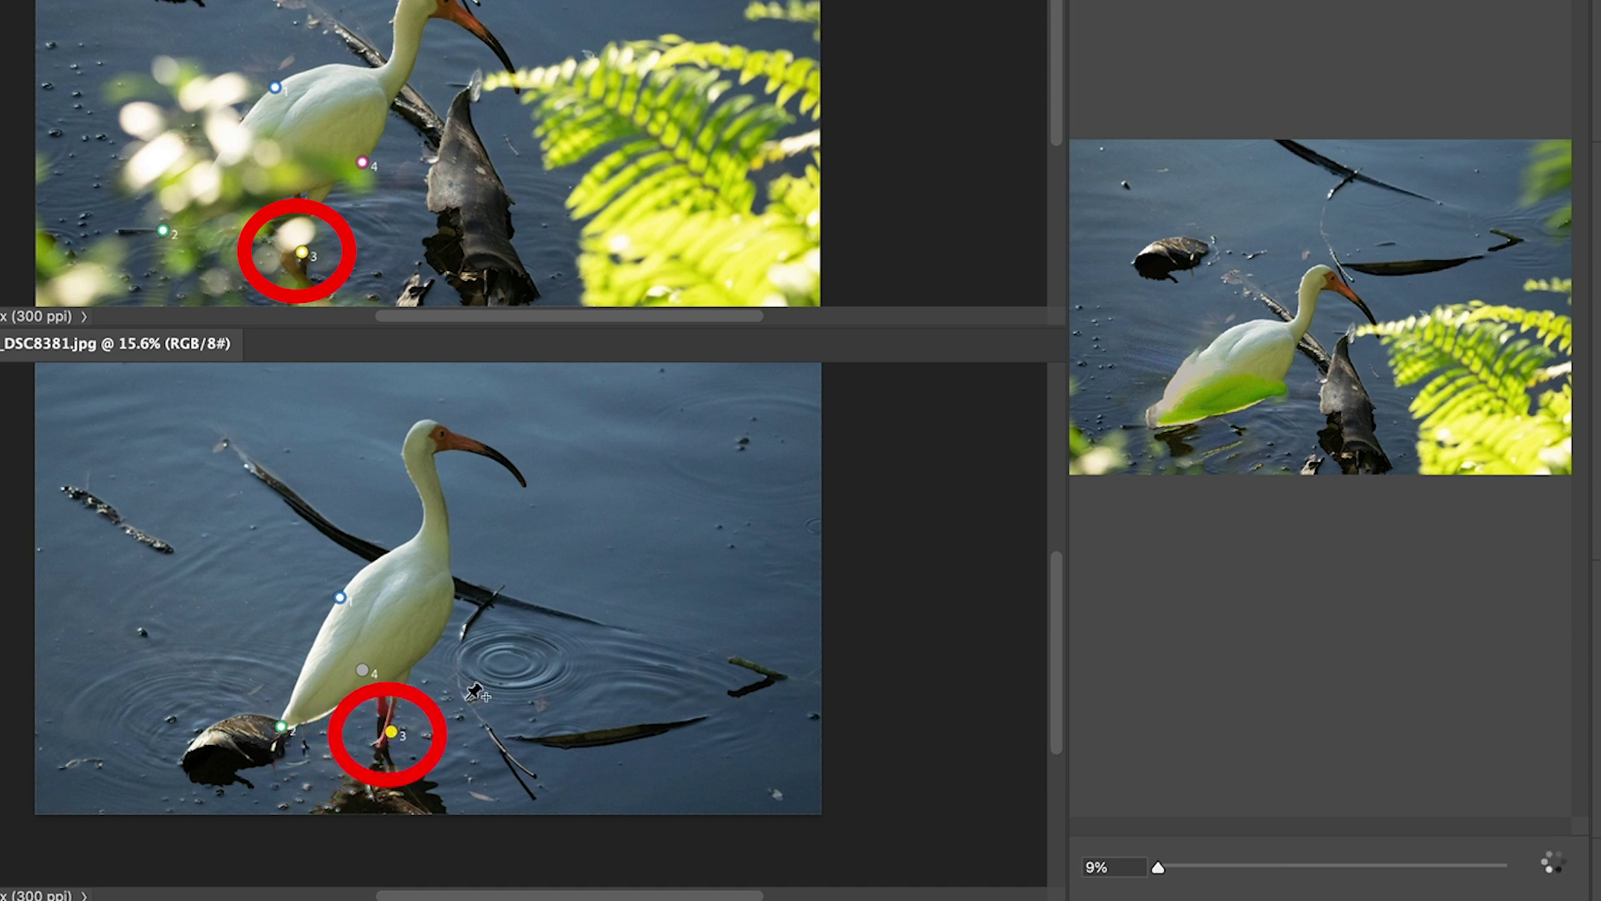
pyautogui.moveTo(368, 677); pyautogui.dragTo(437, 649)
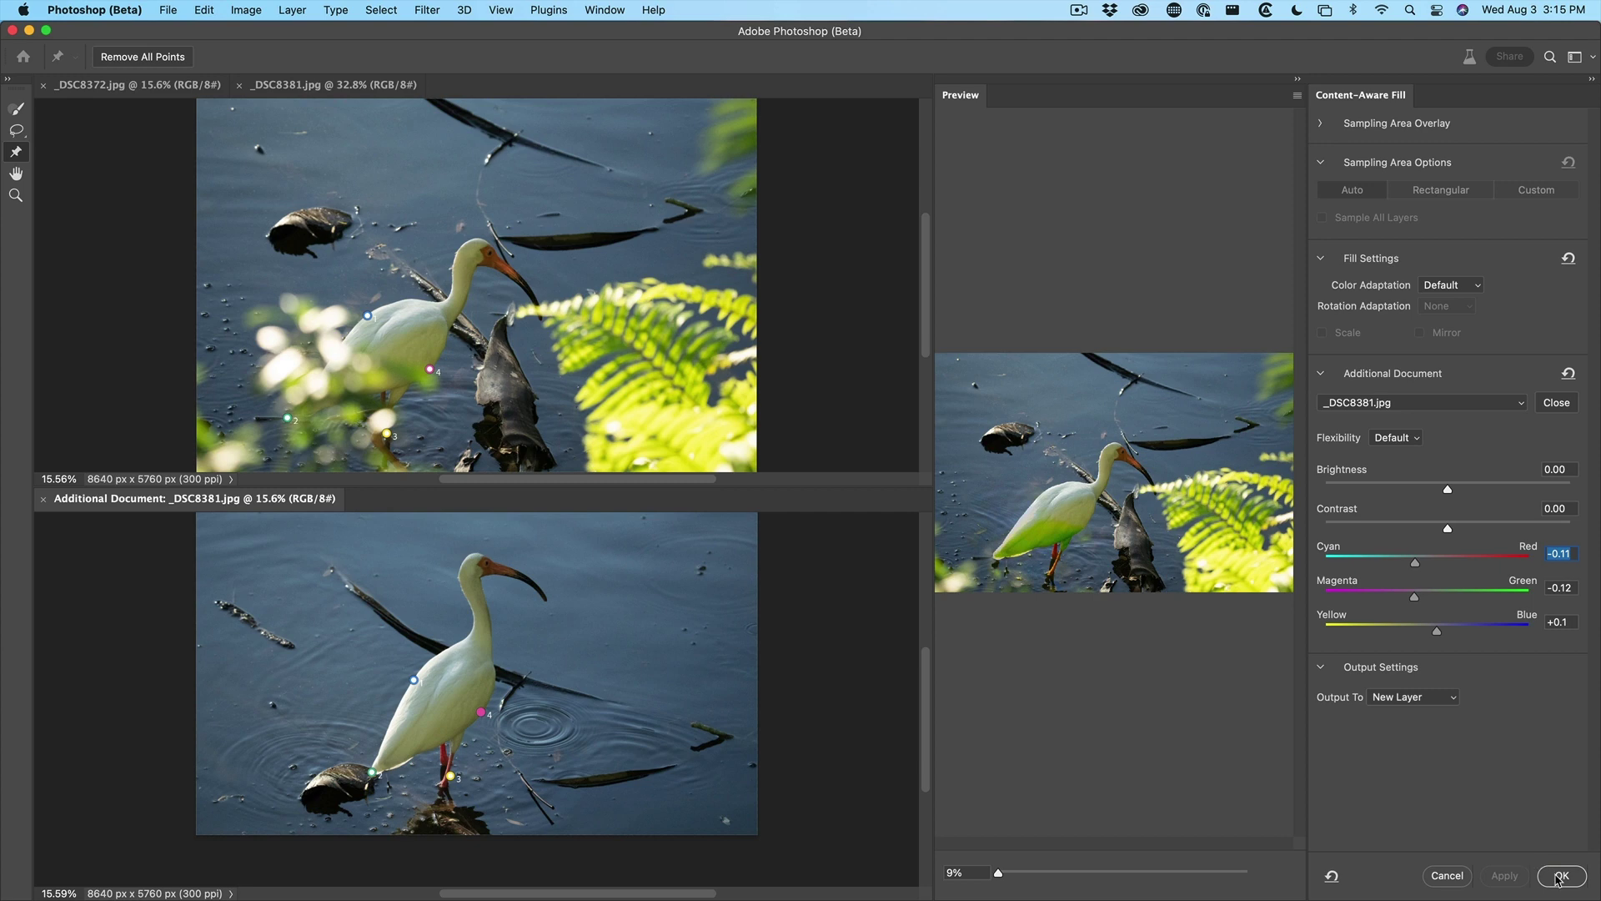
# Output the fill with Cyan −0.11, Magenta −0.12, Yellow +0.1 to a new Background copy layer
pyautogui.click(1559, 875)
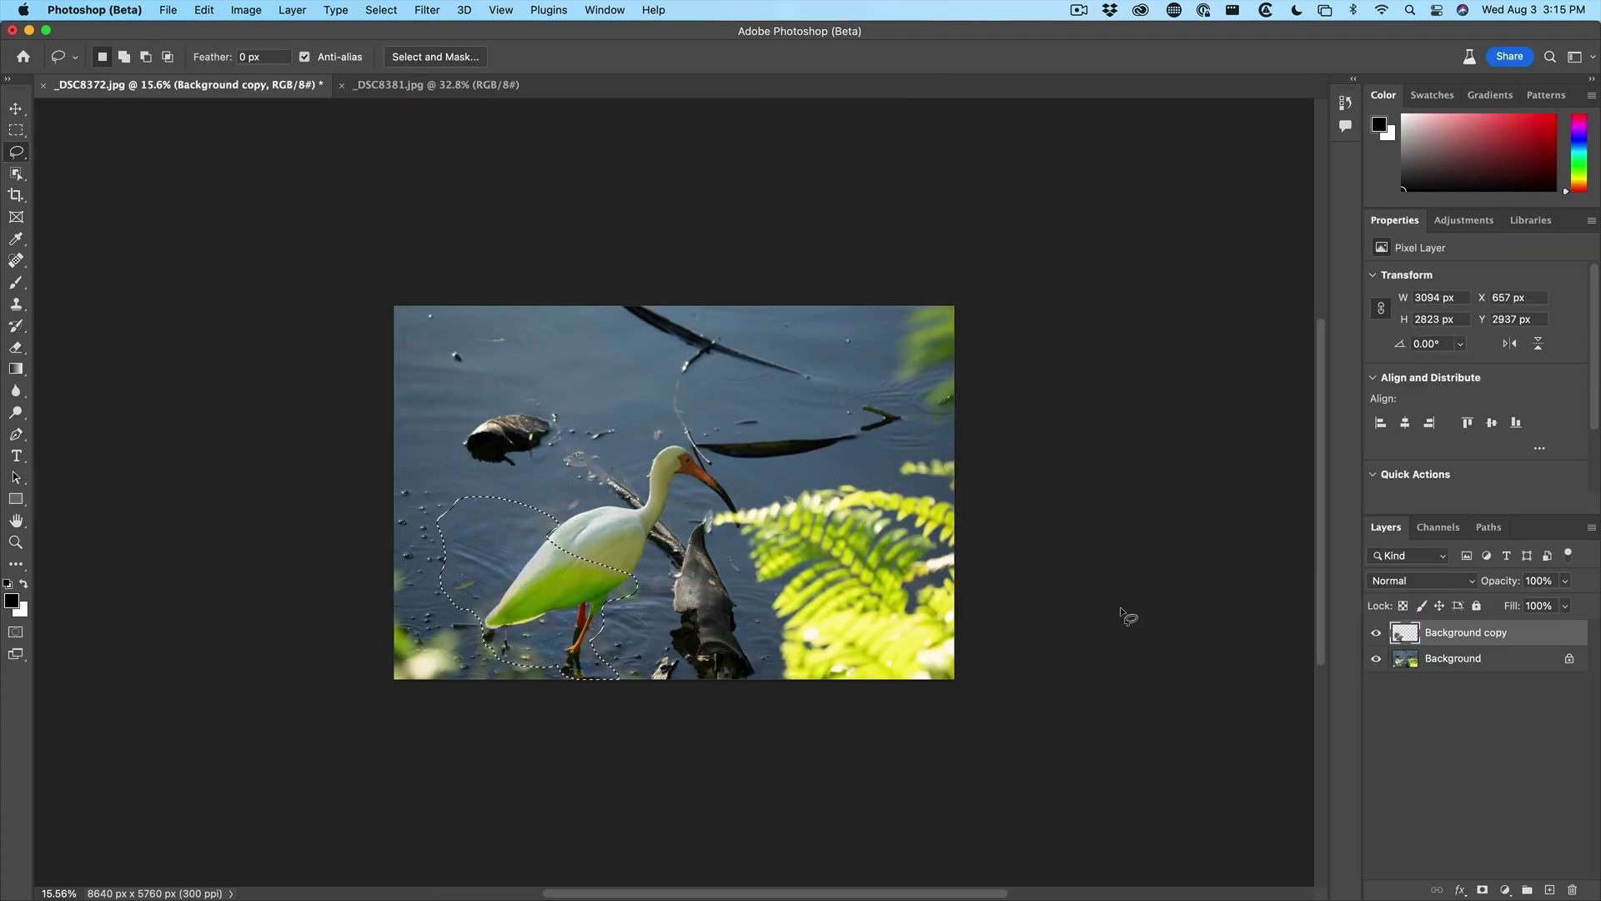
# Deselect, then toggle the Background copy layer off and on to compare with the original
pyautogui.press('super+d')
pyautogui.click(1377, 635)
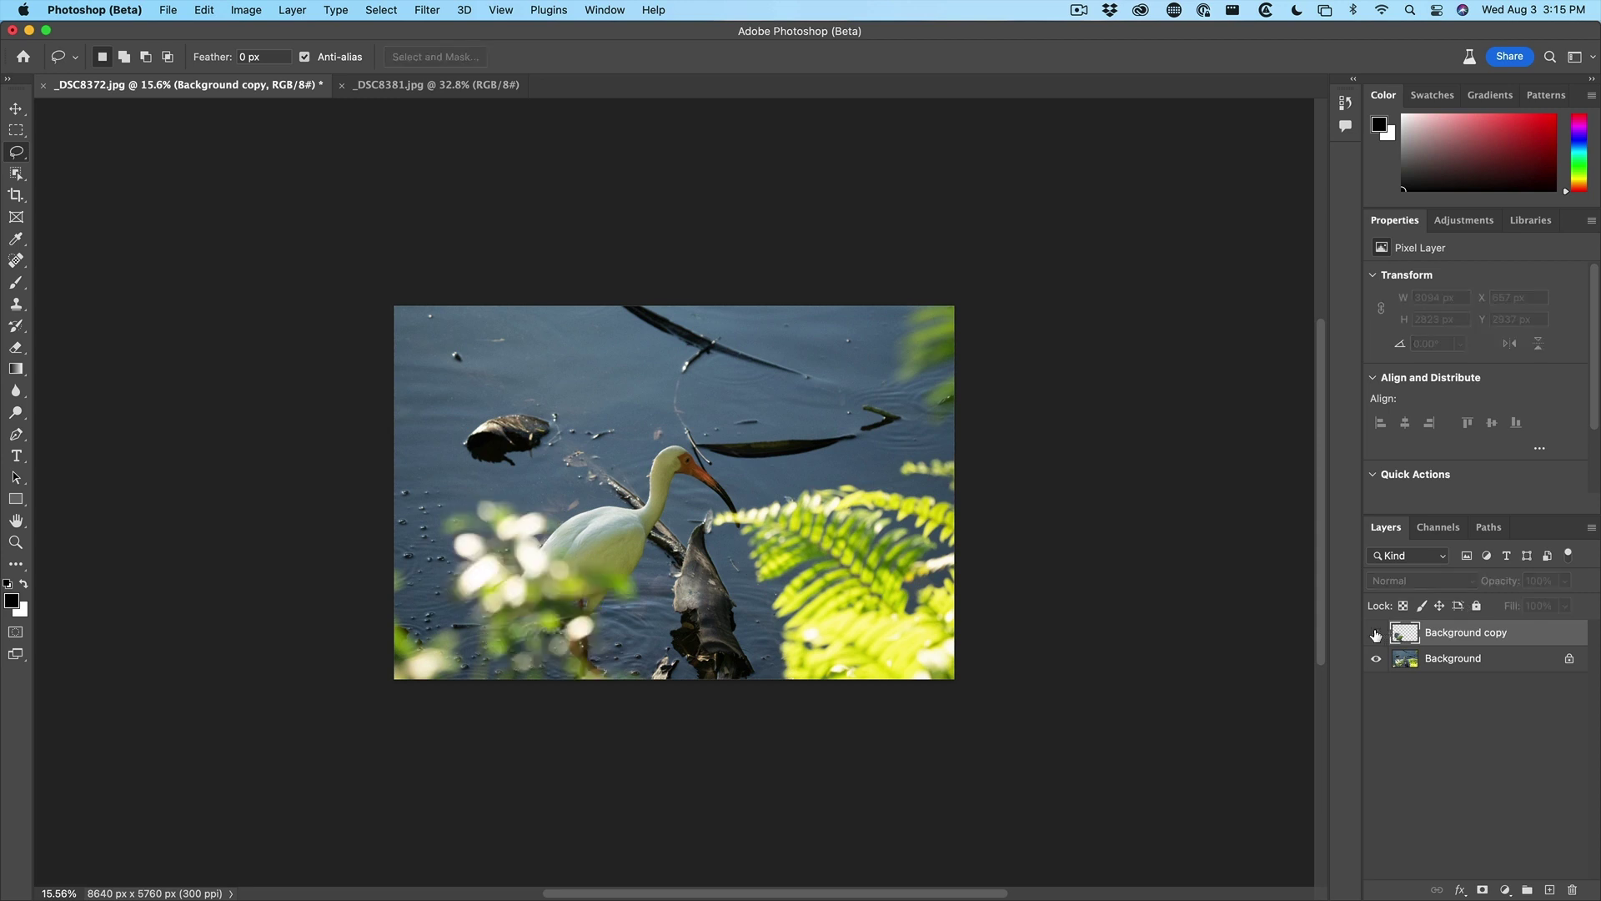
pyautogui.click(1377, 635)
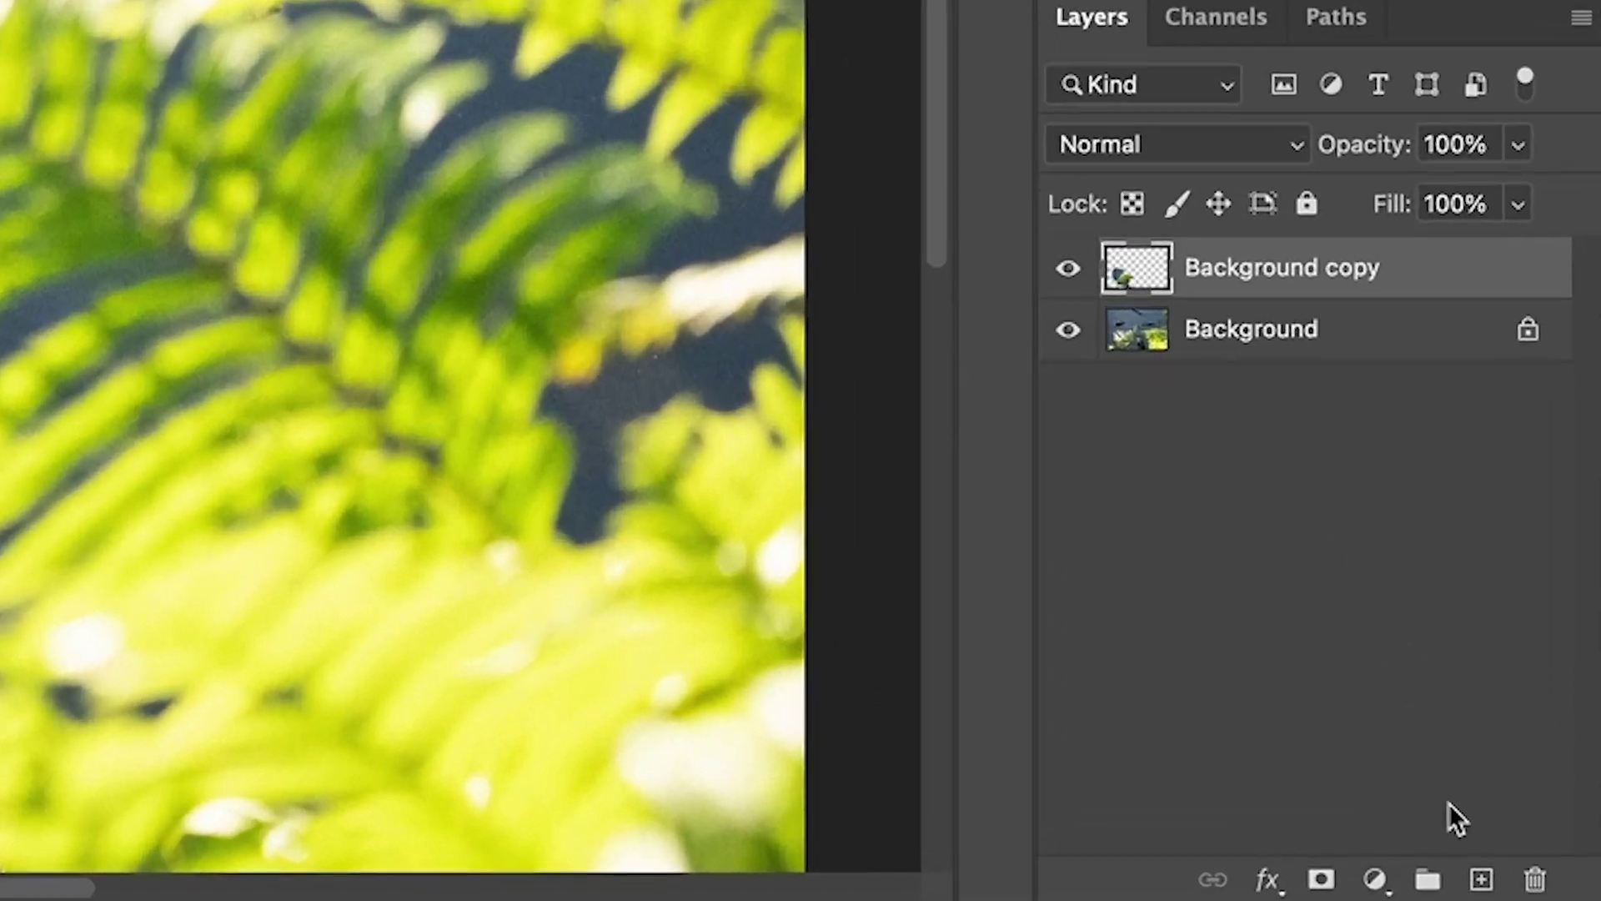
# Add an empty layer and browse blend modes, then go to the Creative Cloud Beta apps page
pyautogui.click(1543, 889)
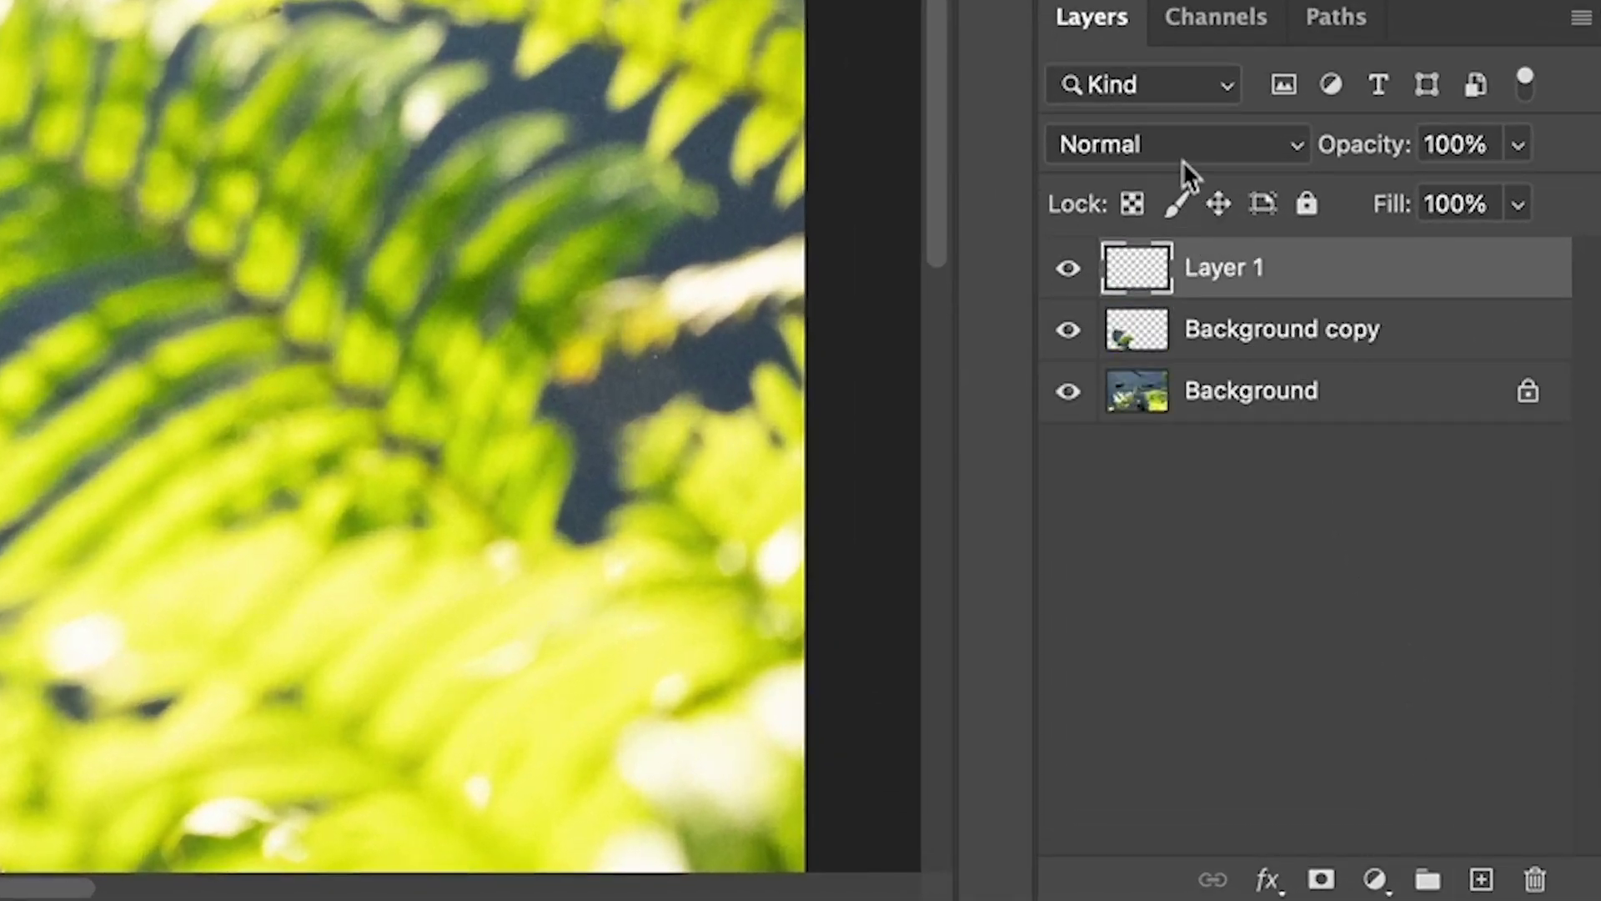
pyautogui.click(1177, 157)
pyautogui.moveTo(1173, 870)
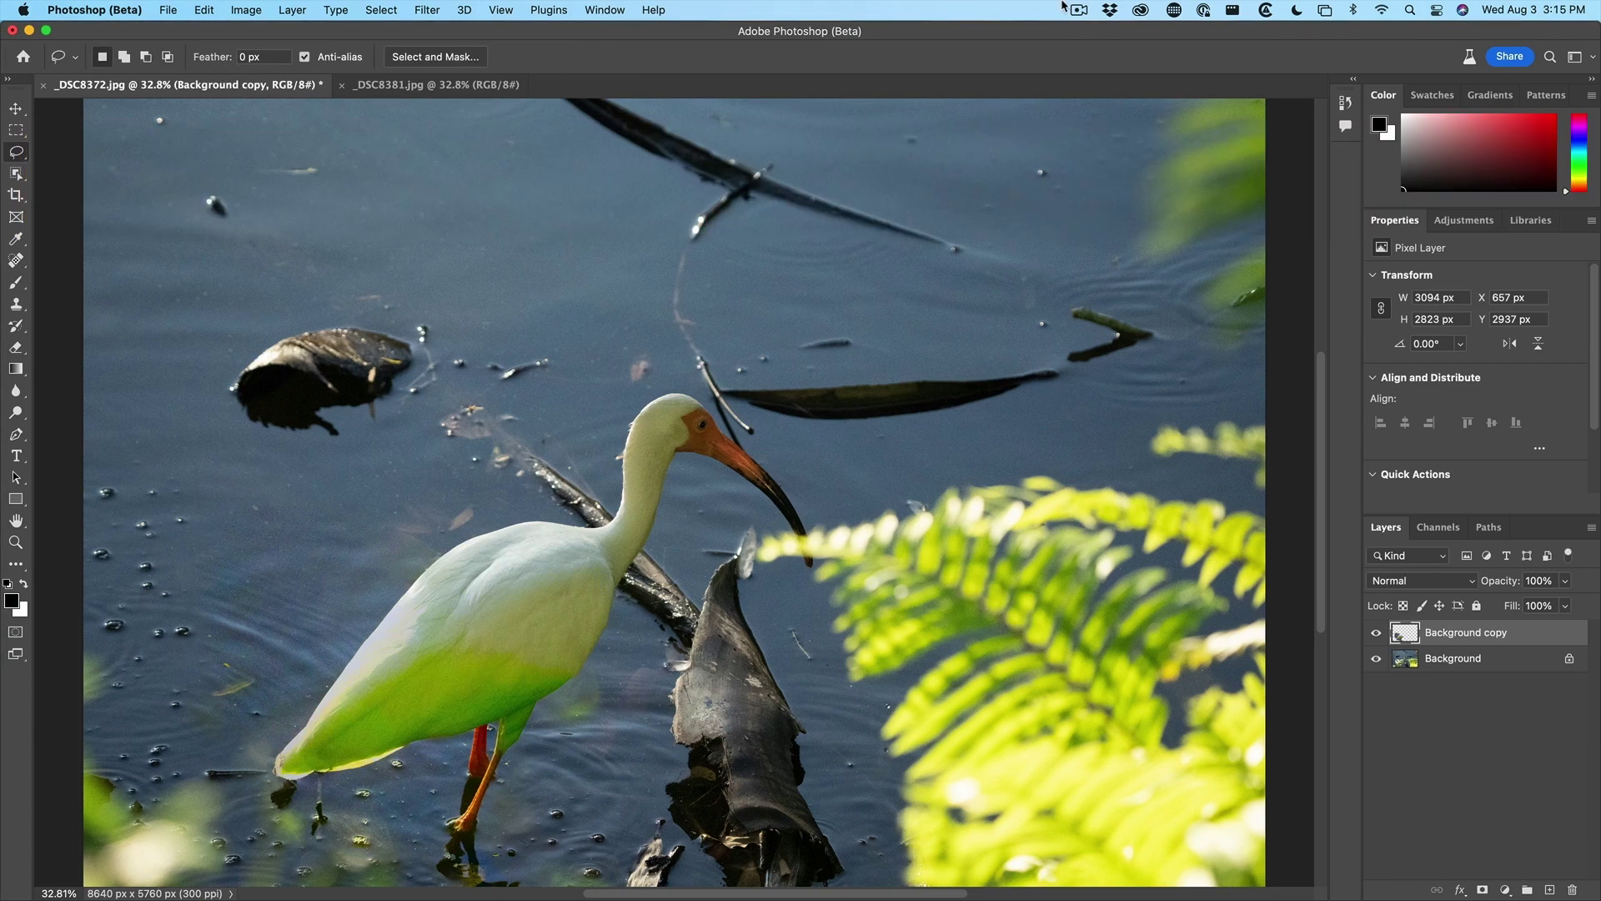
pyautogui.click(1141, 12)
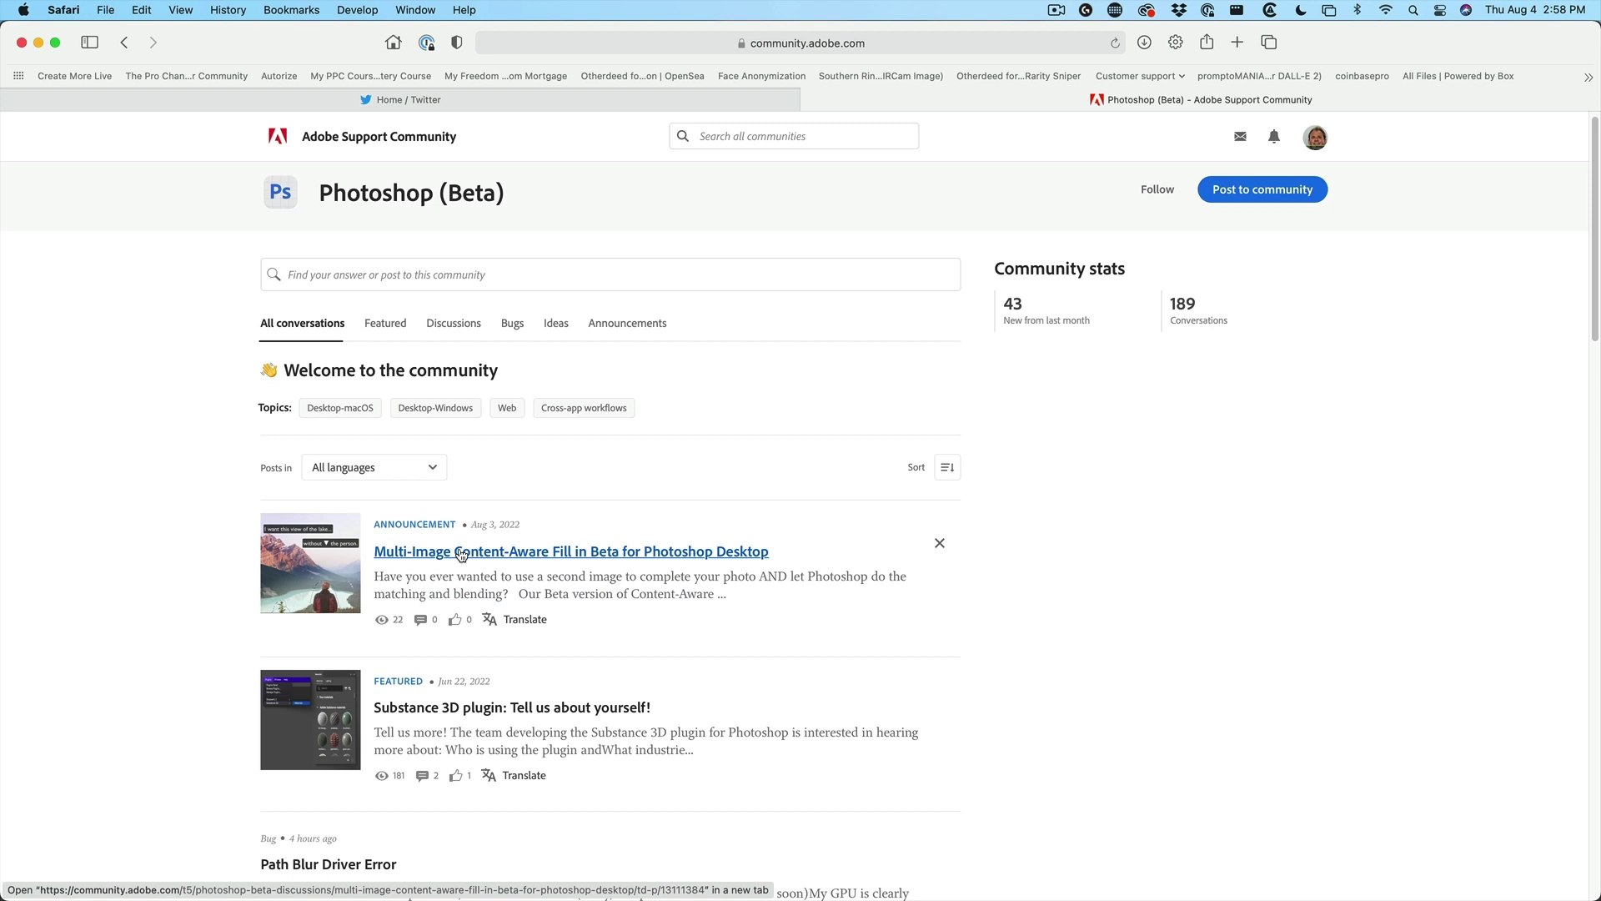
# Open the Multi-Image Content-Aware Fill announcement post in the Photoshop (Beta) community
pyautogui.click(461, 552)
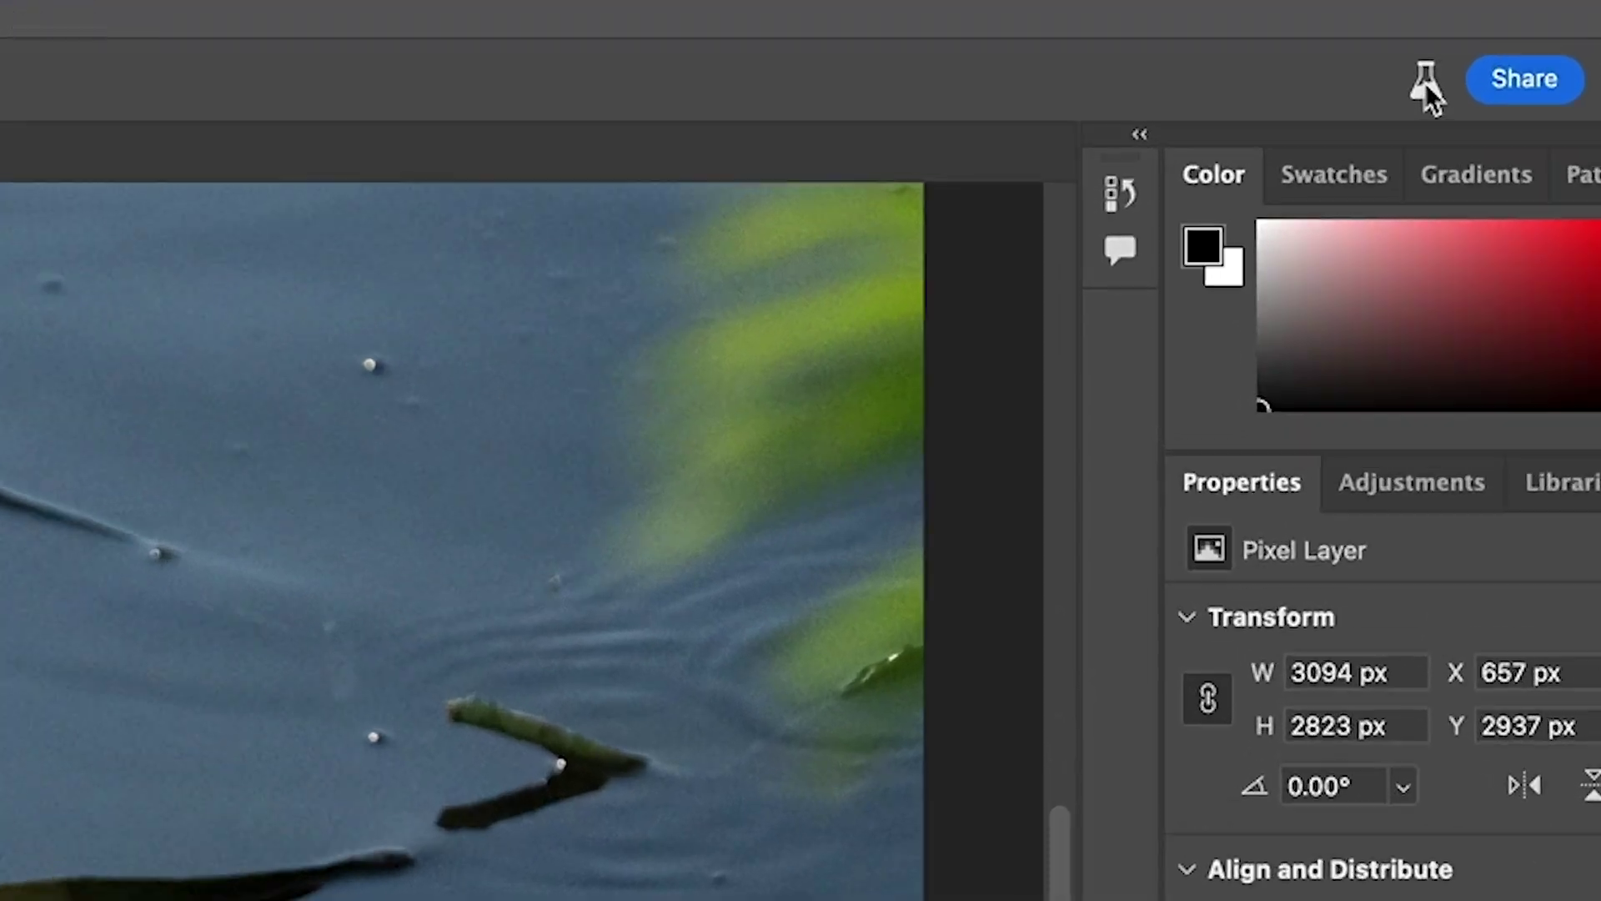
# Open the Beta Feedback panel from the beaker icon in the options bar
pyautogui.click(1469, 57)
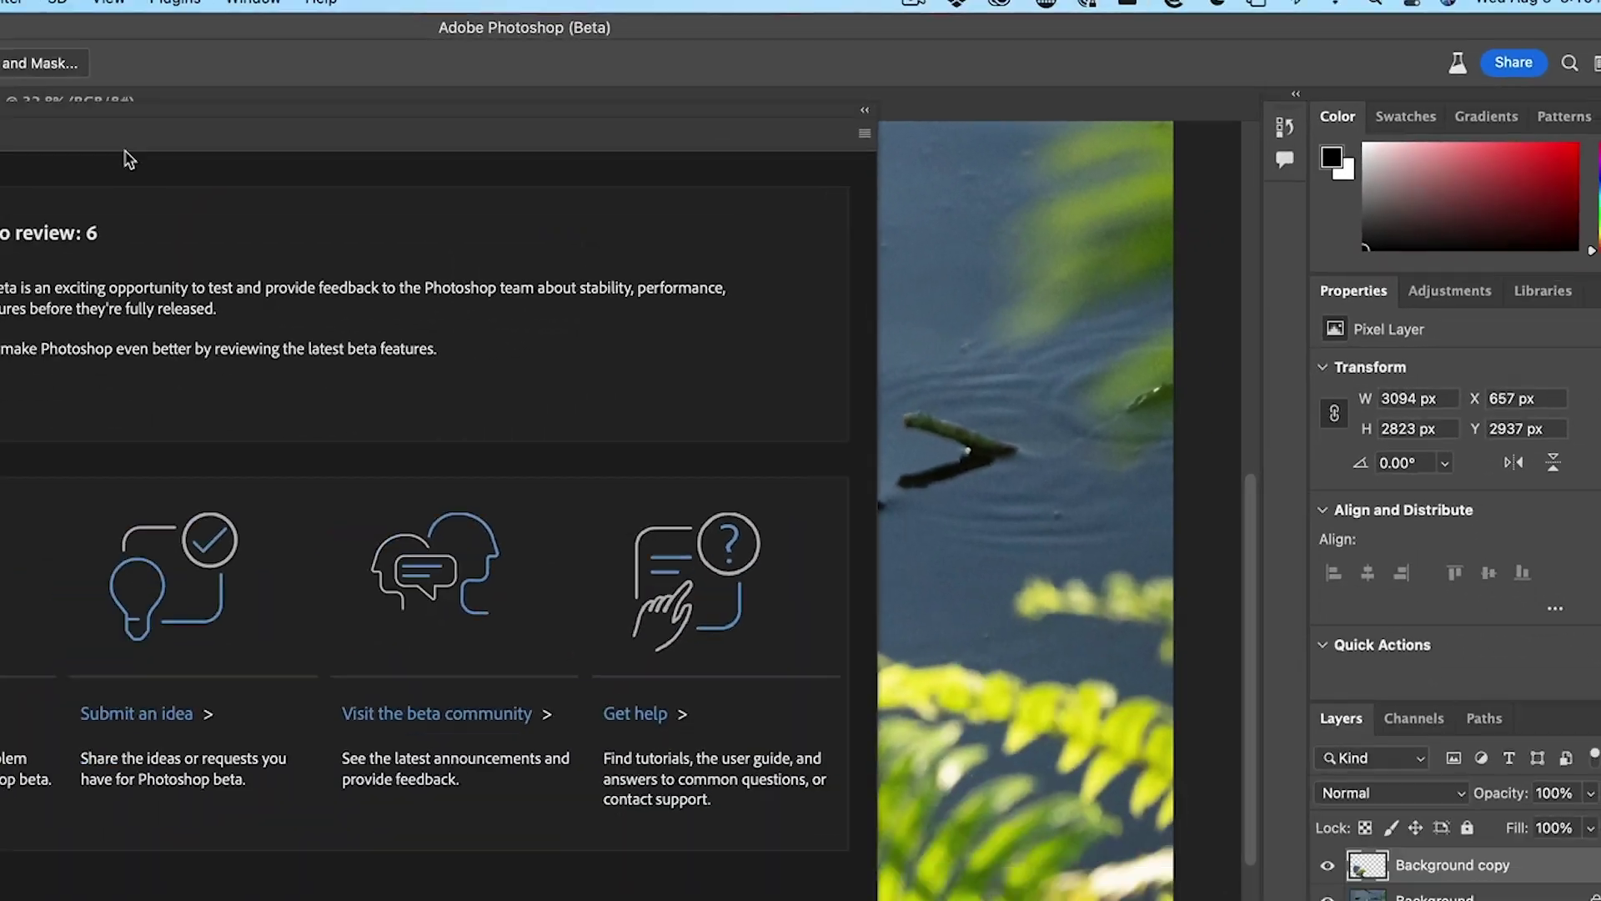